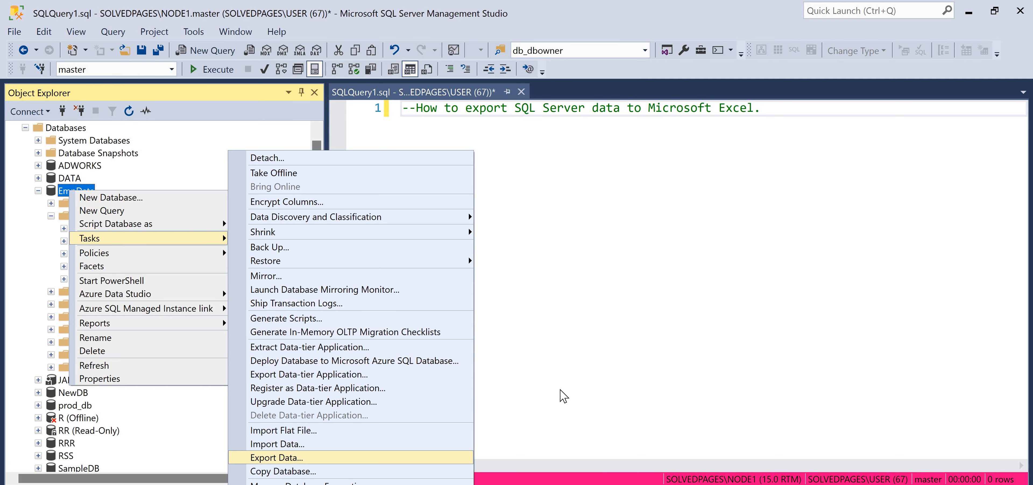
# Start a data export from the EmpData database, with SQL Server Native Client 11.0 as the data source and Microsoft Excel as the destination
pyautogui.click(277, 457)
pyautogui.press('Return')
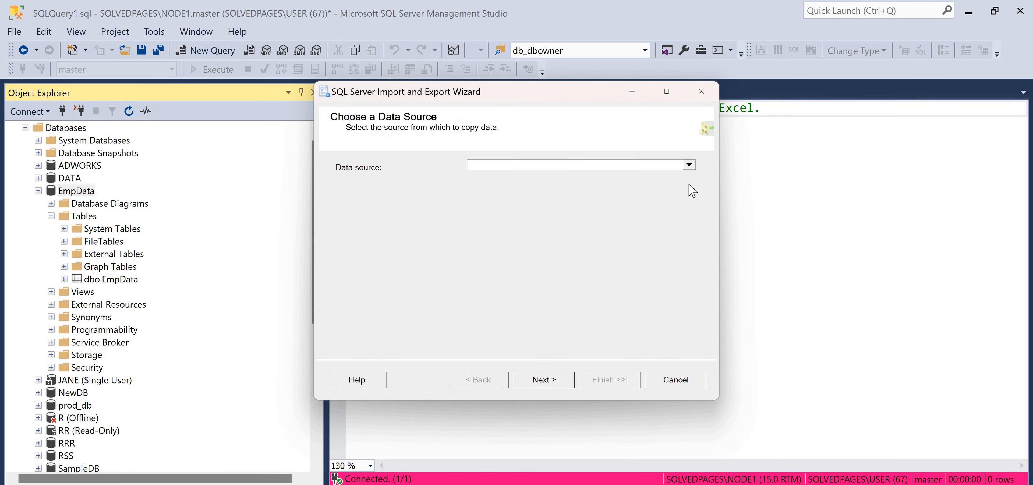
pyautogui.hotkey('alt', 'Down')
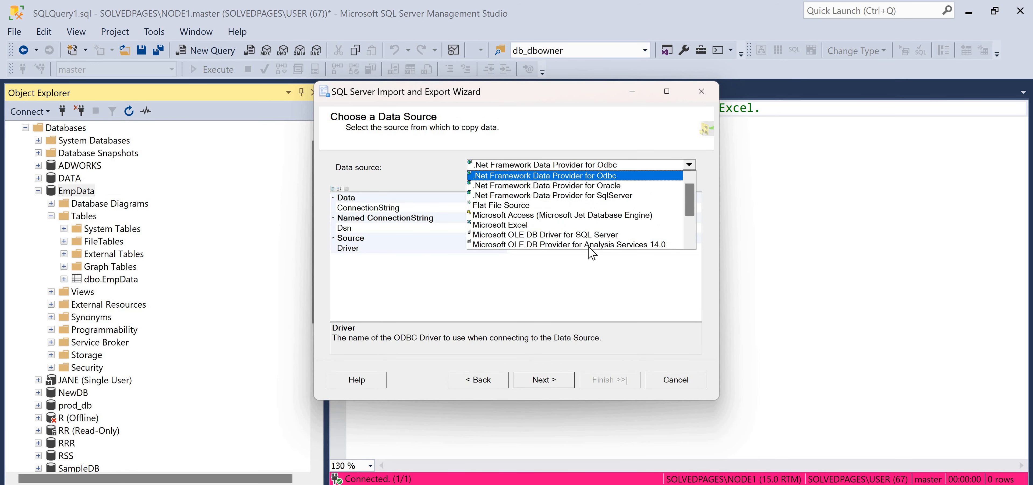
pyautogui.scroll(-2, 589, 246)
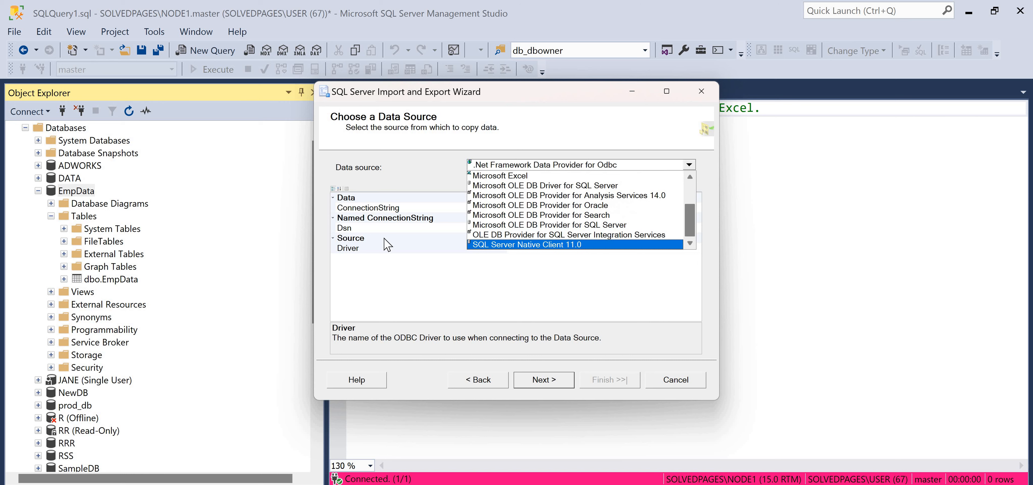
pyautogui.click(582, 245)
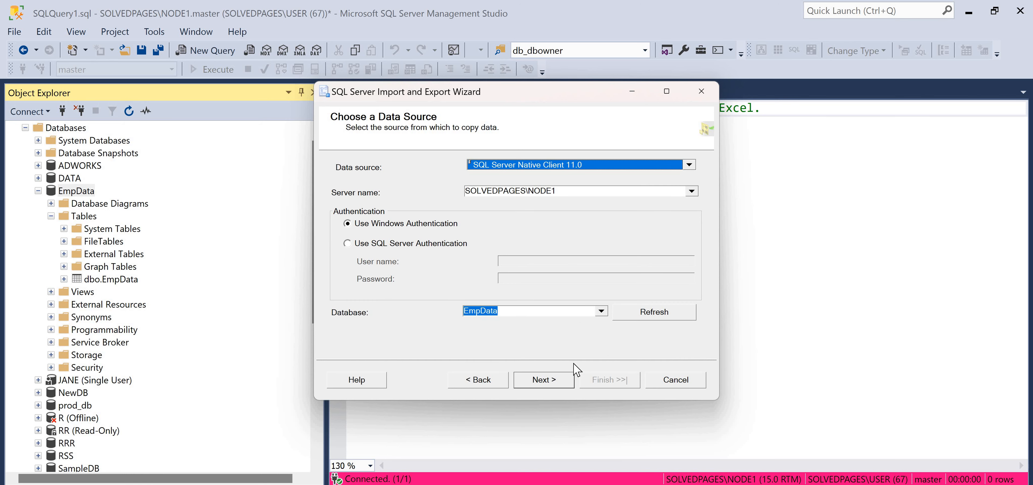
pyautogui.press('Return')
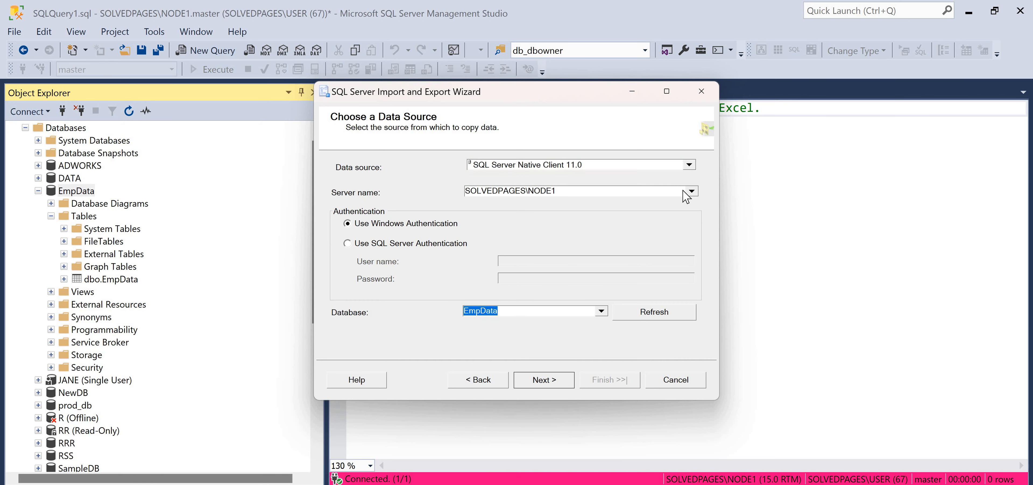
pyautogui.click(689, 164)
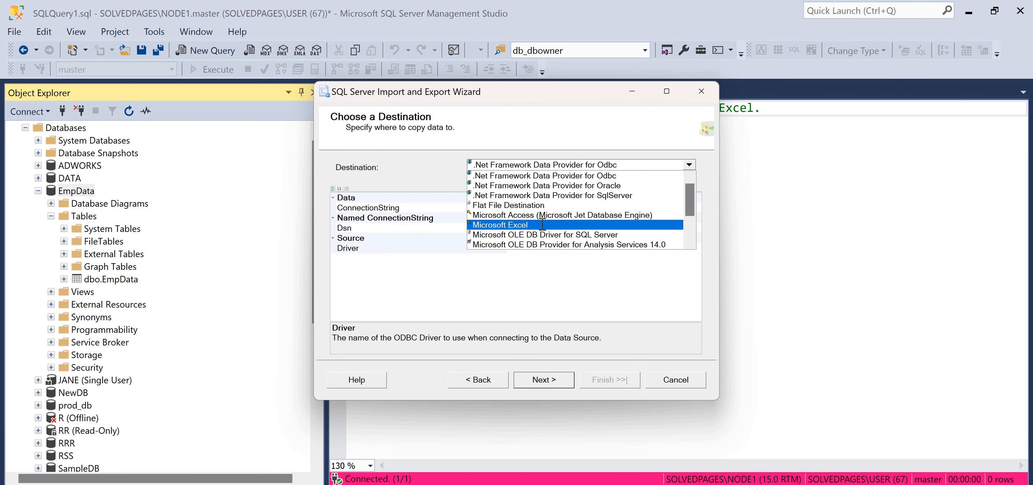
pyautogui.click(611, 225)
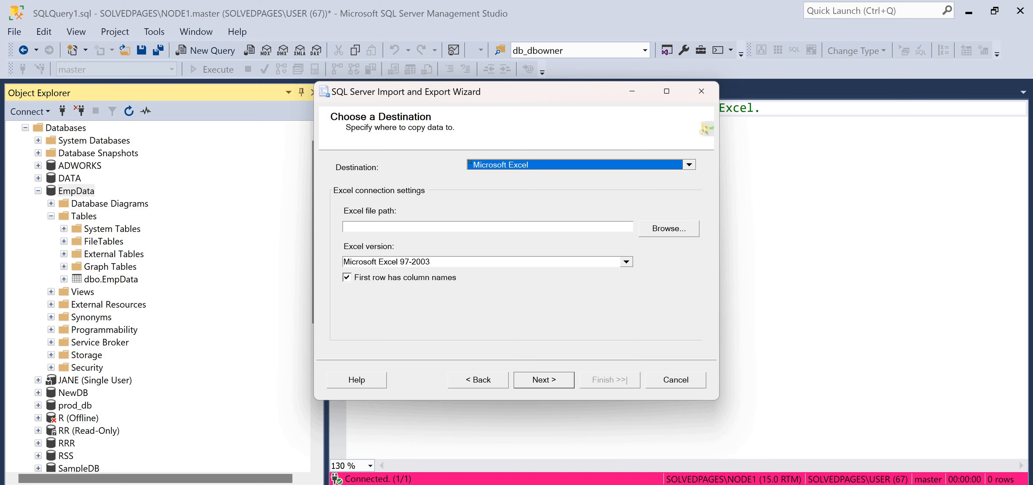
# In File Explorer, create a Microsoft Excel worksheet named EmpData in the Excel Data folder on Backups (B:), and close File Explorer
pyautogui.press('super+e')
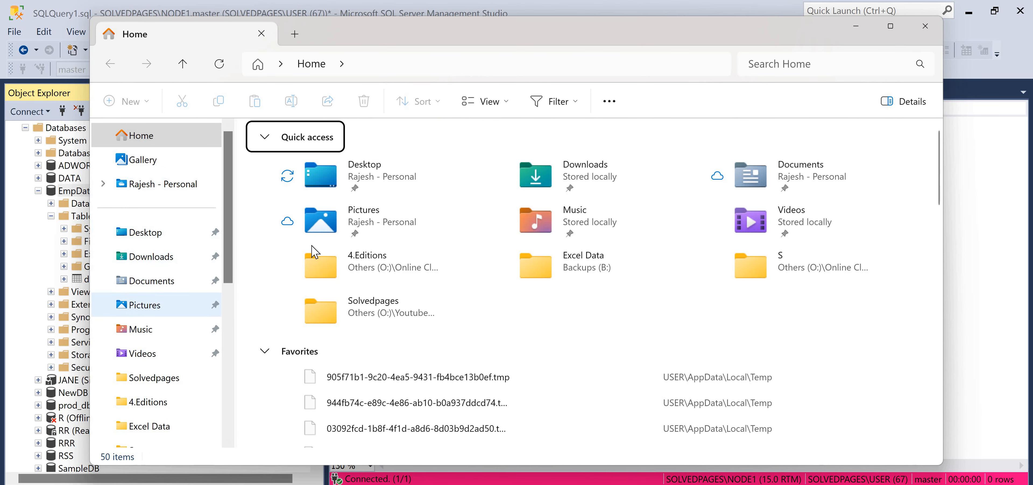
pyautogui.scroll(-5, 167, 309)
pyautogui.click(156, 300)
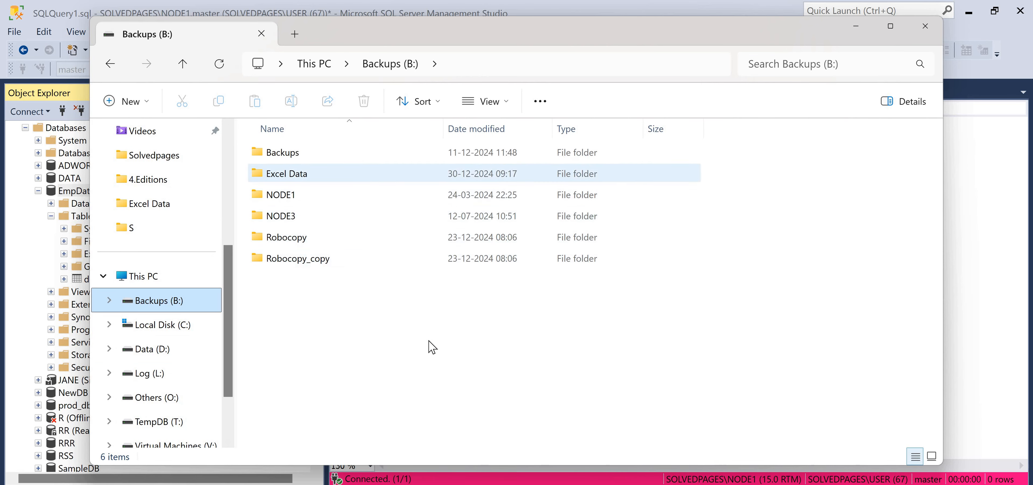
pyautogui.doubleClick(295, 173)
pyautogui.rightClick(327, 219)
pyautogui.moveTo(426, 335)
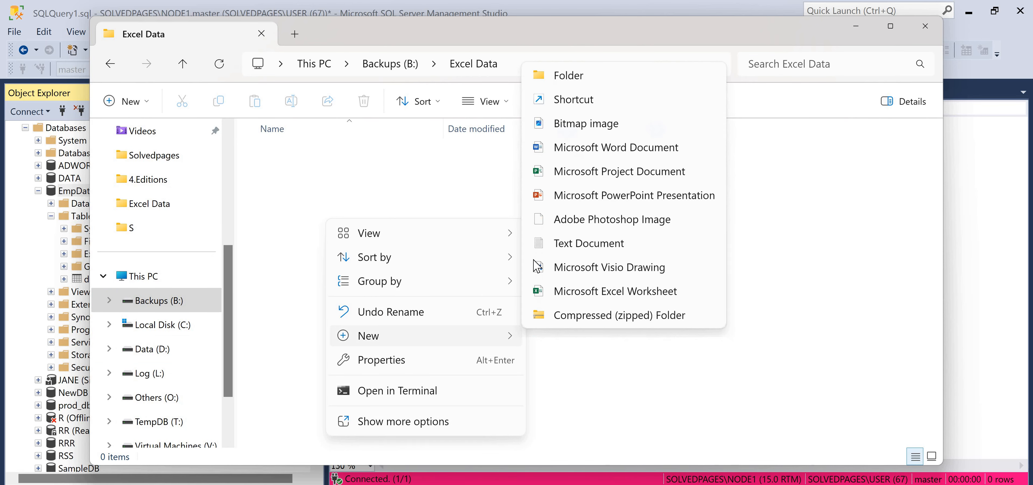
pyautogui.press('Return')
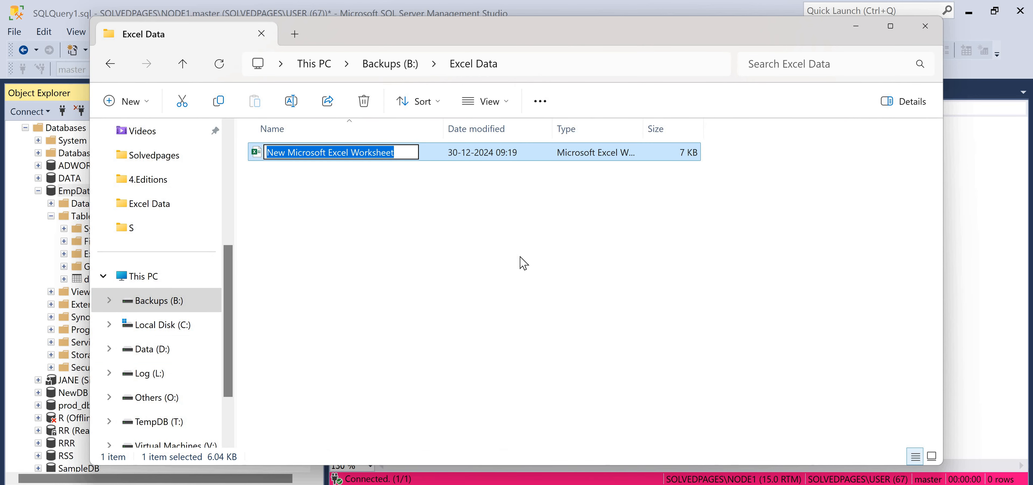
pyautogui.write('EmpData')
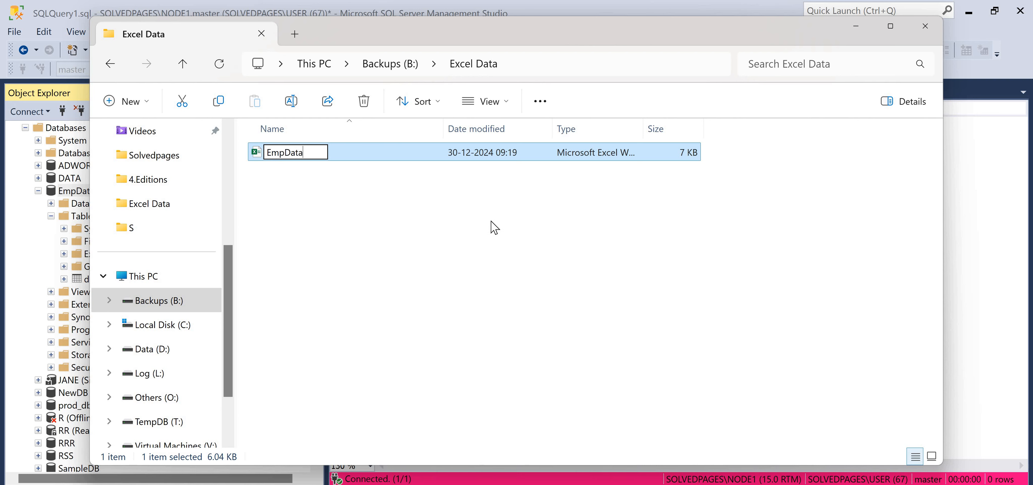
pyautogui.press('Return')
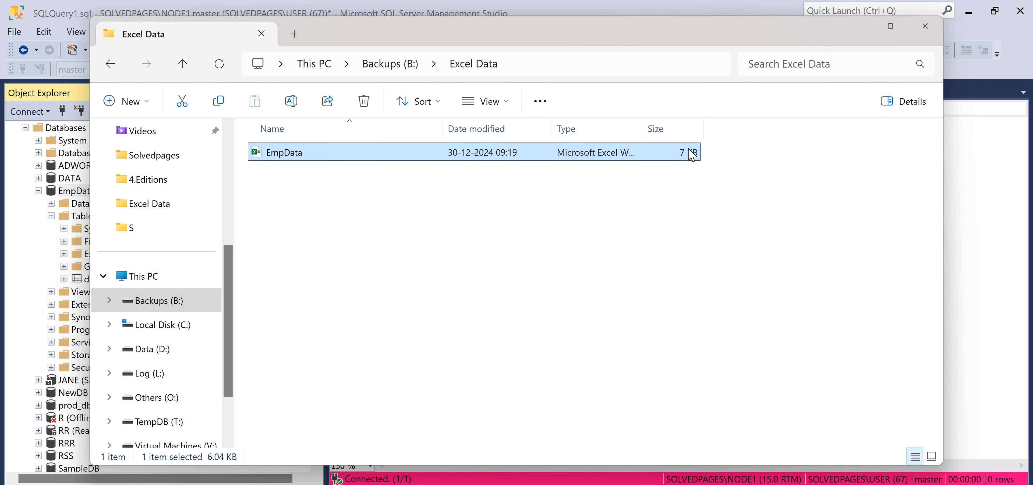
pyautogui.hotkey('alt', 'F4')
# Choose B:\Excel Data\EmpData.xlsx as the Excel destination file and try to continue the export
pyautogui.click(669, 227)
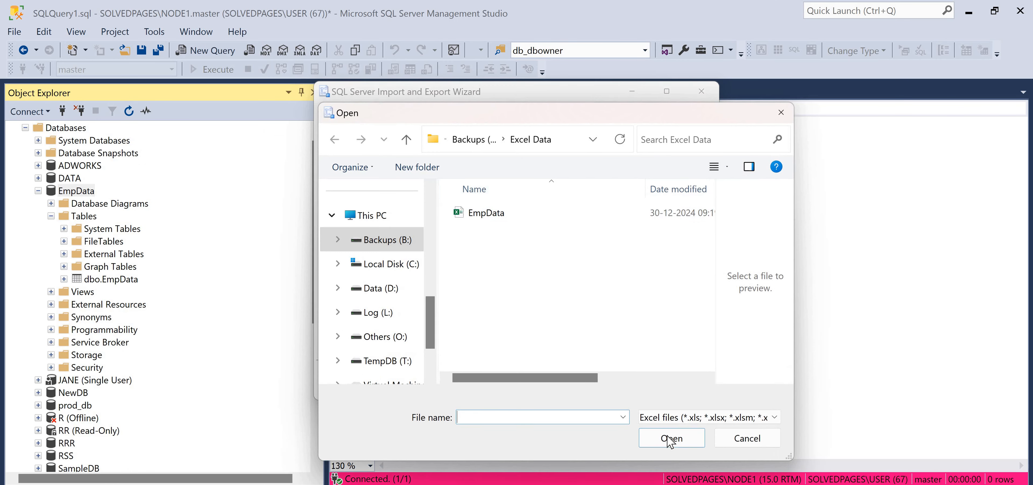
pyautogui.click(561, 213)
pyautogui.press('Return')
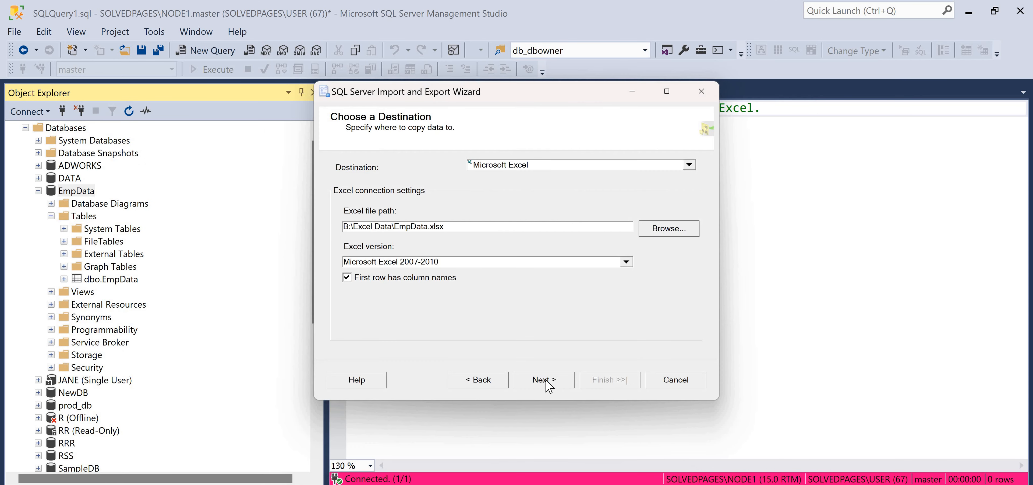
pyautogui.press('Return')
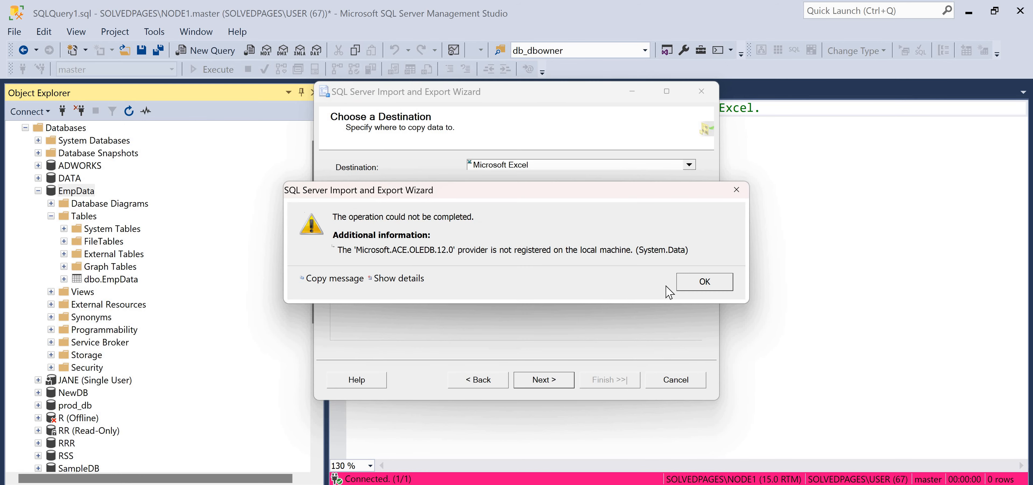
pyautogui.click(704, 282)
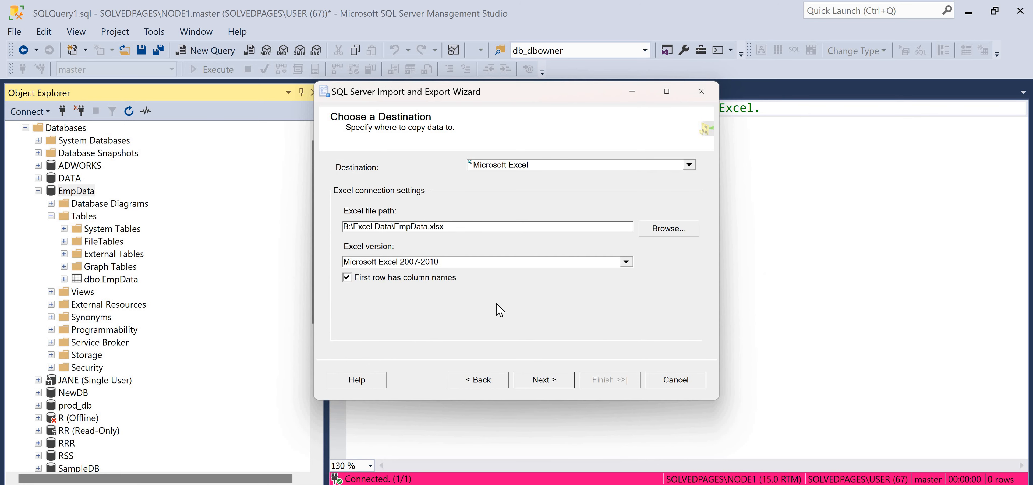
# Set the destination's Excel version to Microsoft Excel 97-2003 and try to continue the export again
pyautogui.click(627, 262)
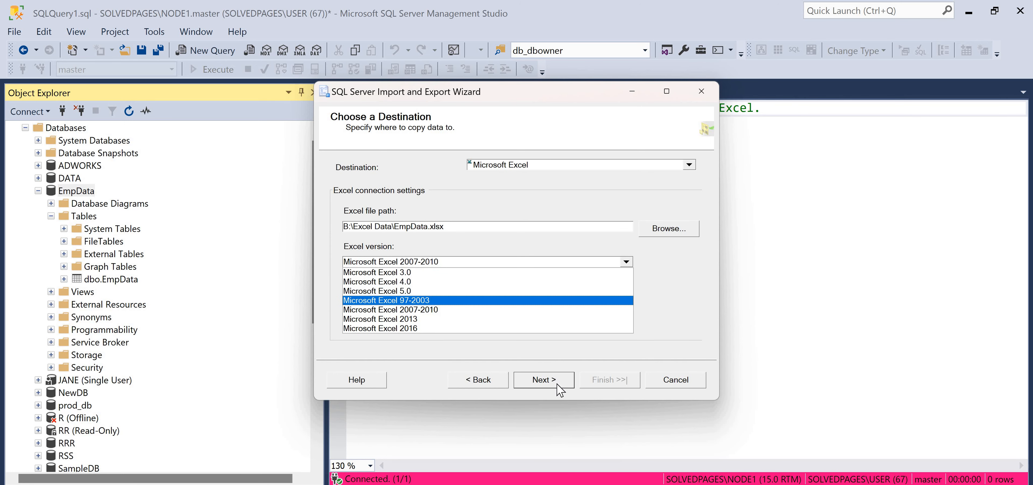
pyautogui.click(626, 300)
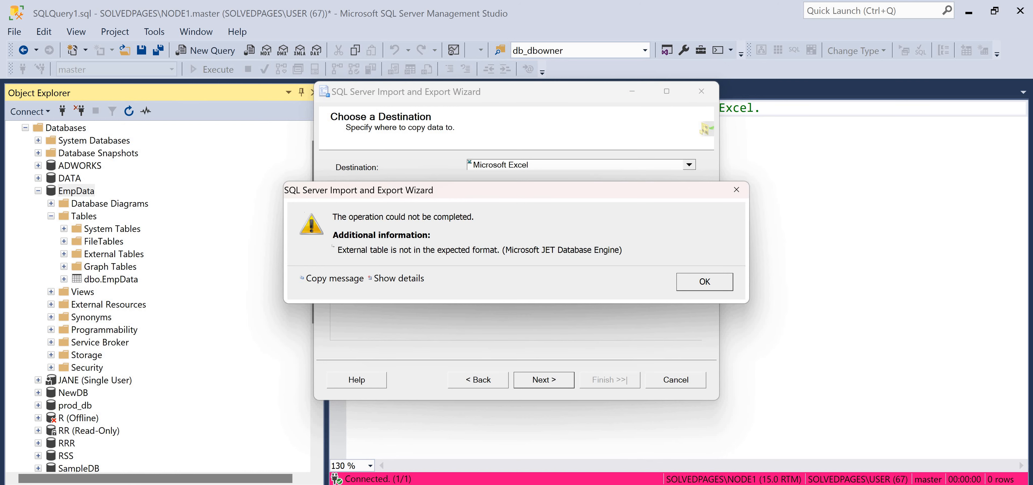
pyautogui.press('Return')
# Switch to the EmpData workbook in Excel and save it as EmpData1 in the Excel 97-2003 Workbook format in the Excel Data folder
pyautogui.hotkey('alt', 'Tab')
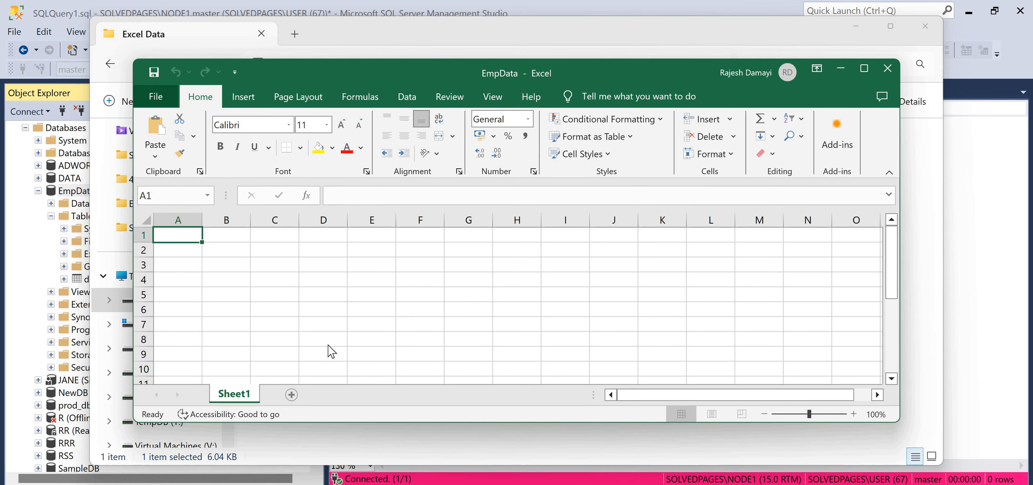
pyautogui.click(157, 97)
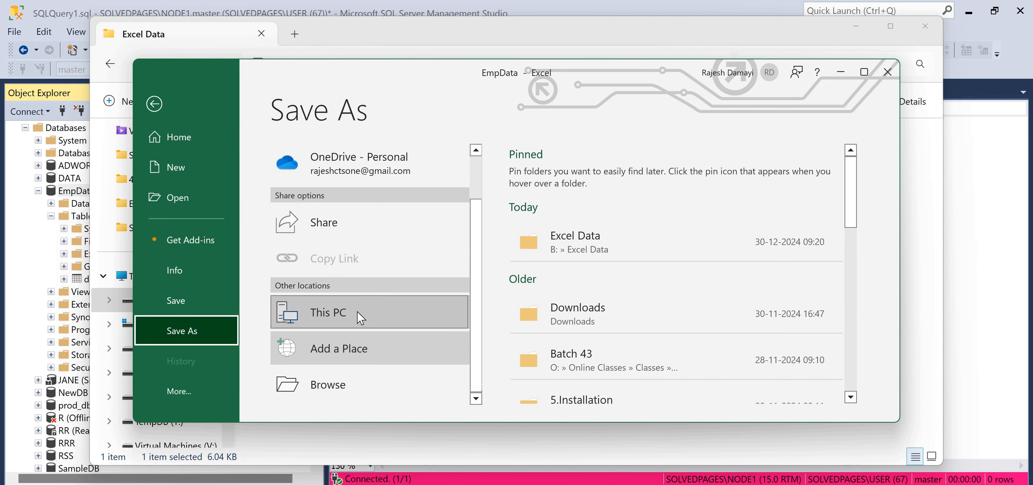
pyautogui.click(302, 319)
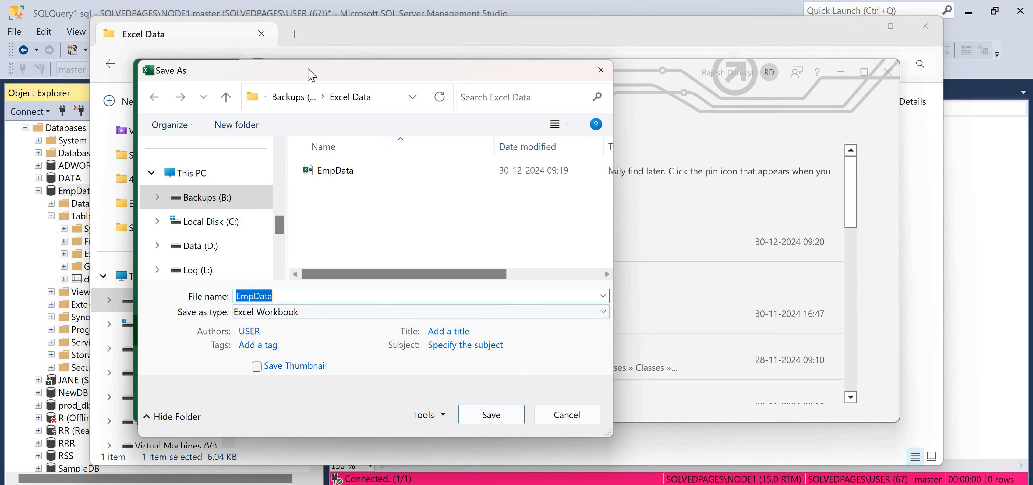
pyautogui.click(312, 312)
pyautogui.click(341, 43)
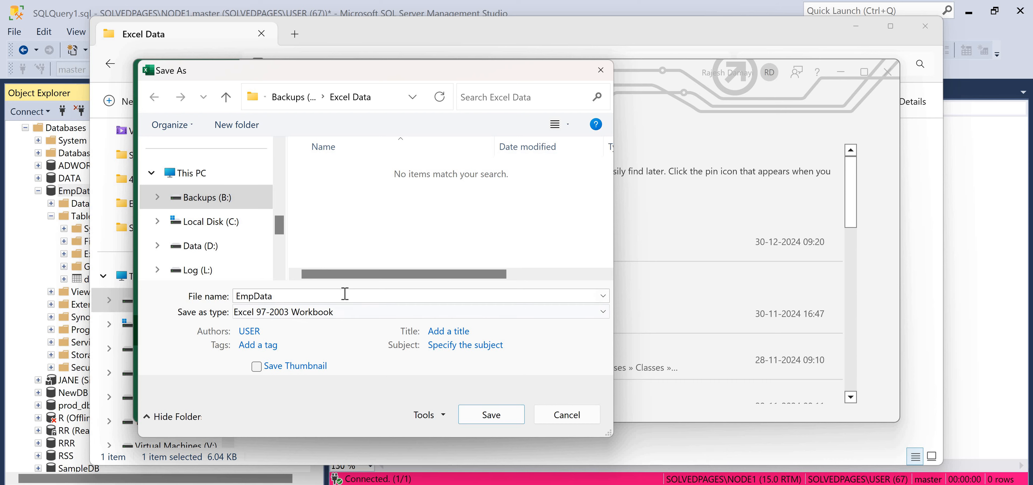
pyautogui.doubleClick(345, 294)
pyautogui.press('End')
pyautogui.write('1')
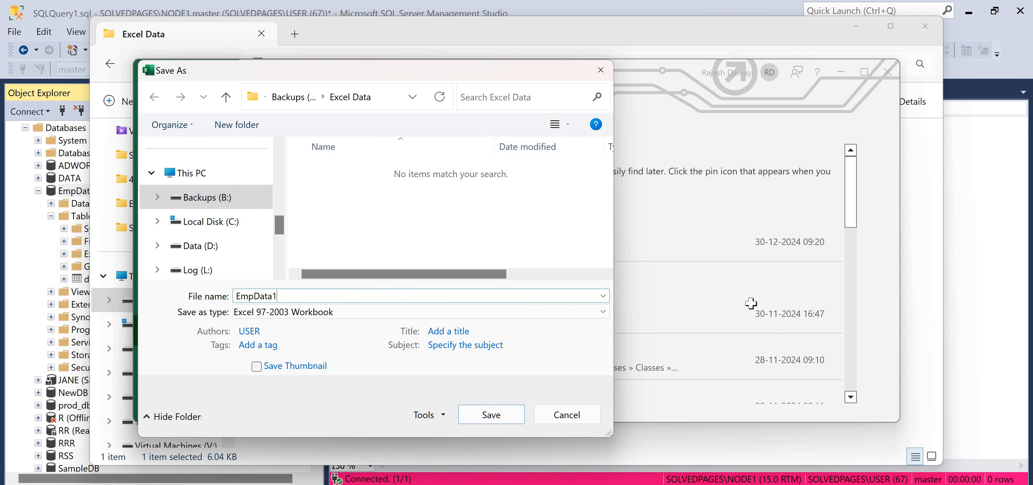
pyautogui.press('Return')
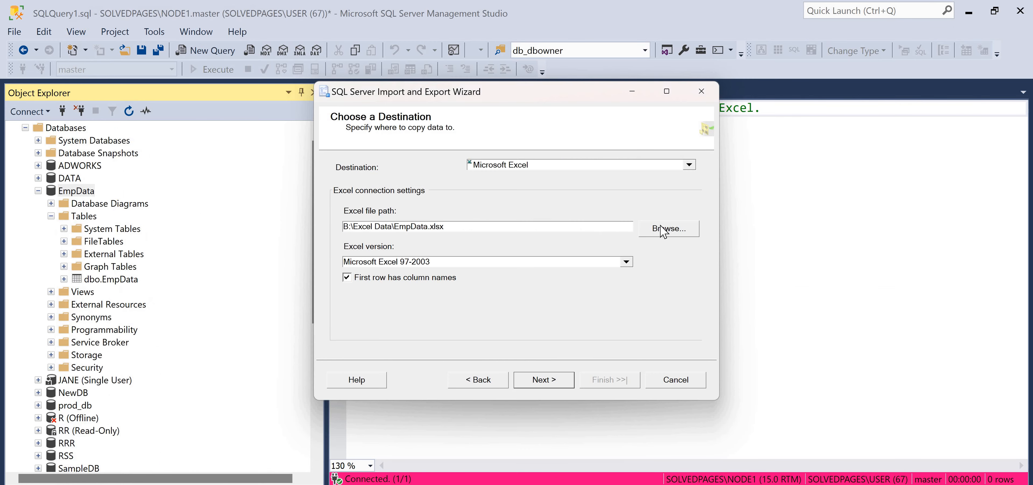
# Set B:\Excel Data\EmpData1.xls as the destination file, keep column names in the first row, and continue the wizard
pyautogui.click(668, 228)
pyautogui.click(499, 234)
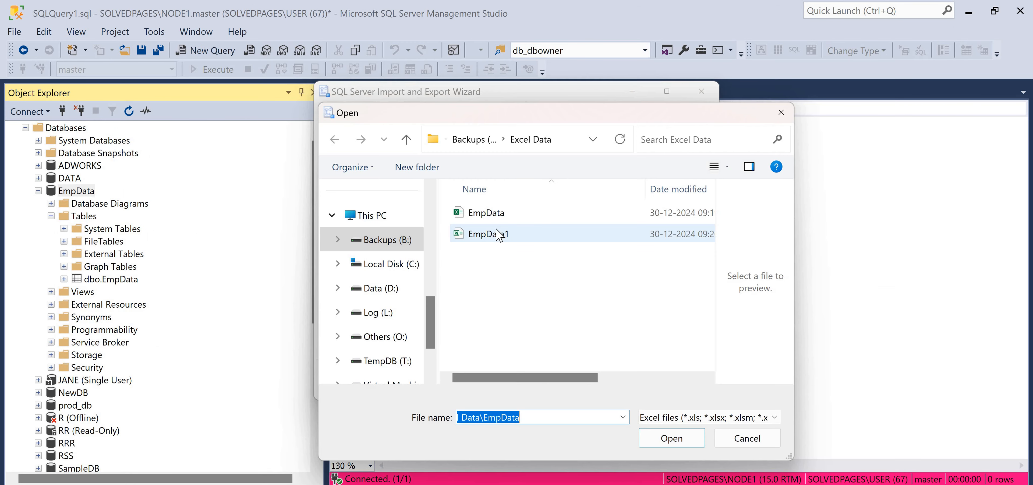
pyautogui.click(671, 438)
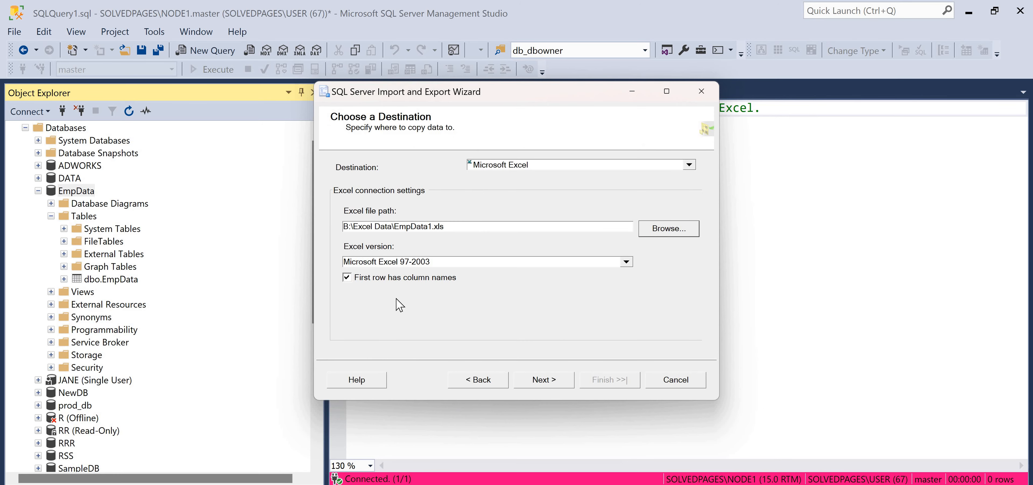
pyautogui.click(351, 278)
pyautogui.press('space')
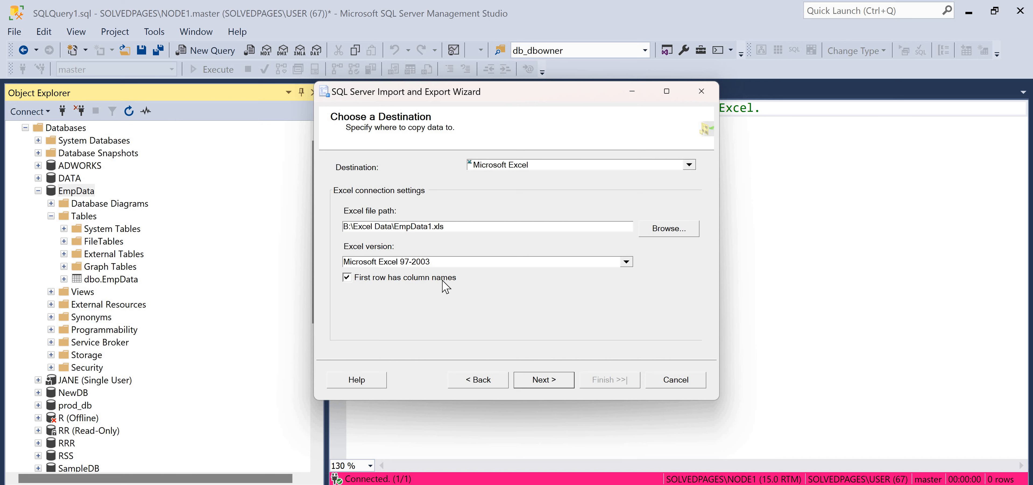
pyautogui.click(560, 384)
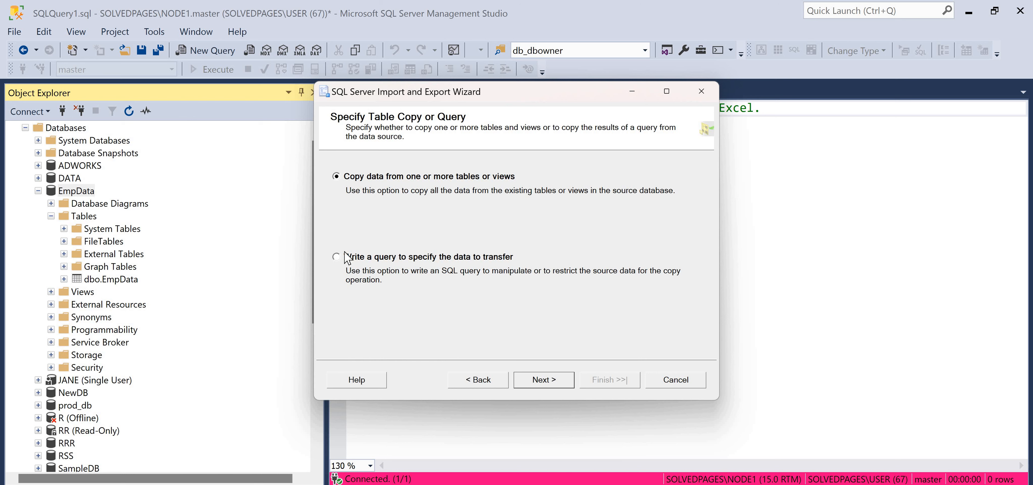
# Run the export immediately, copying the dbo.EmpData table into the destination workbook, and close the wizard
pyautogui.click(556, 385)
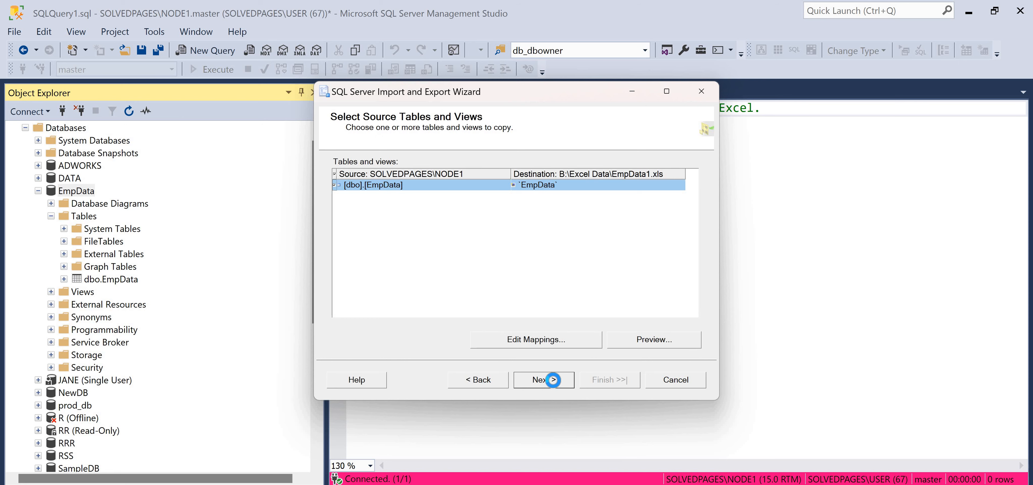
pyautogui.click(561, 379)
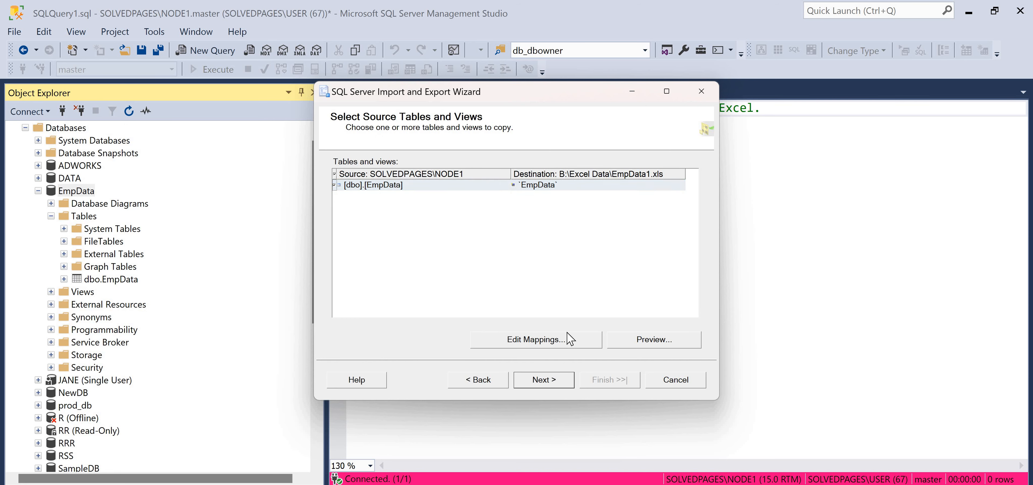
pyautogui.click(569, 382)
pyautogui.click(608, 381)
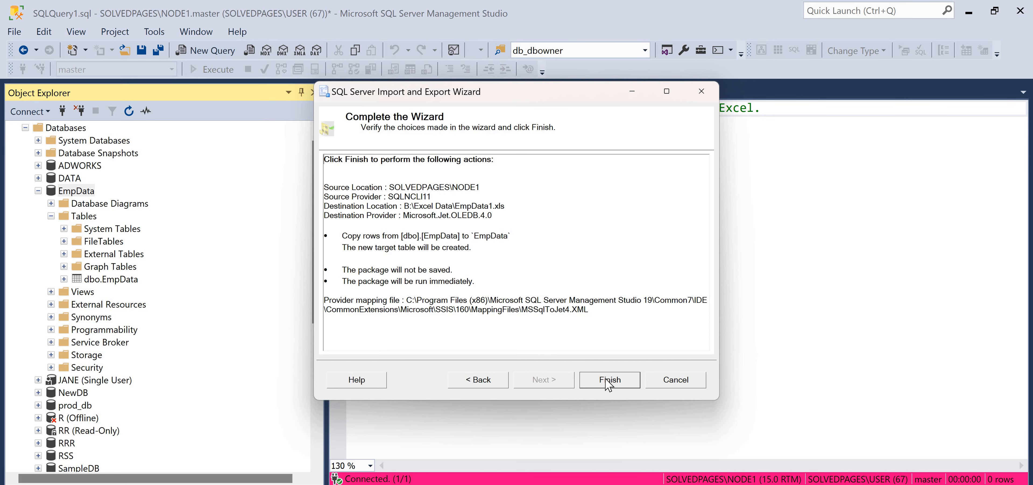
pyautogui.click(607, 381)
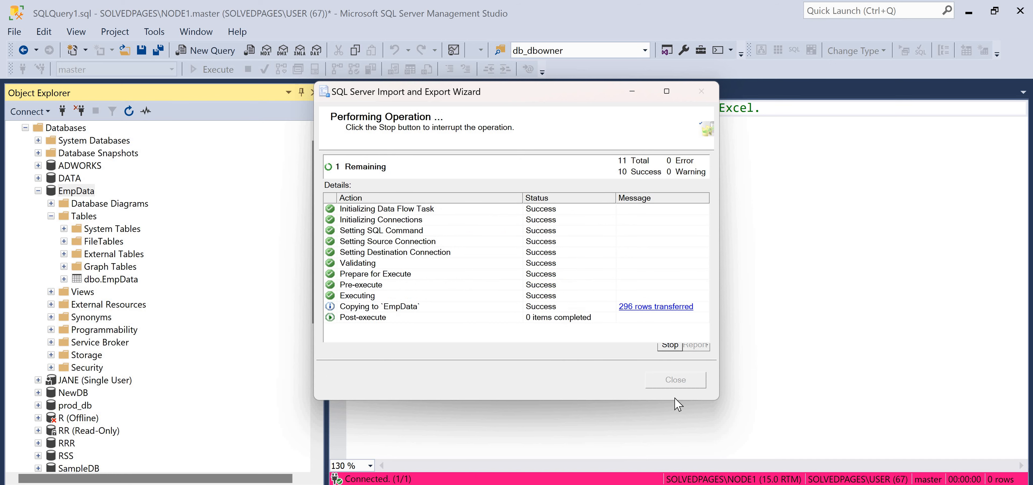
pyautogui.click(675, 379)
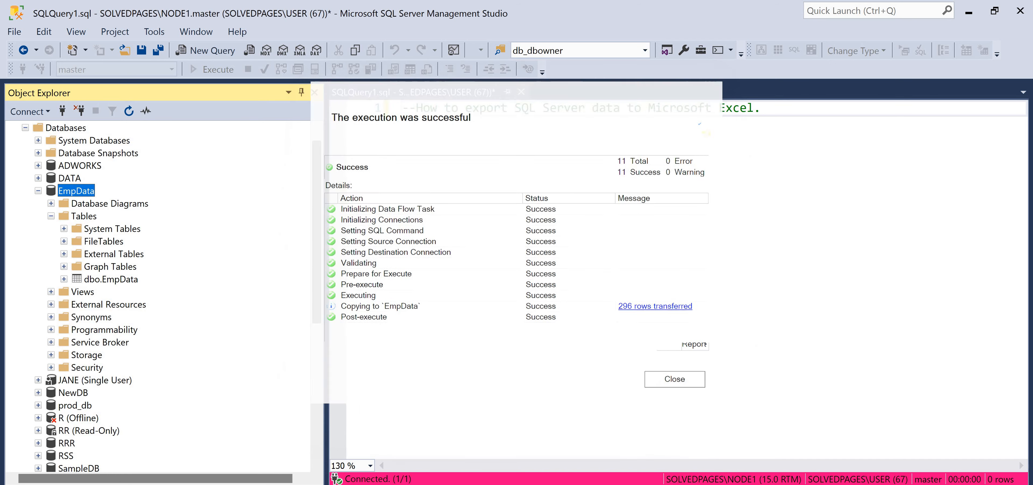
# Open the EmpData1 workbook from the Excel Data folder and examine the exported rows on its EmpData sheet down to the last record
pyautogui.hotkey('alt', 'Tab')
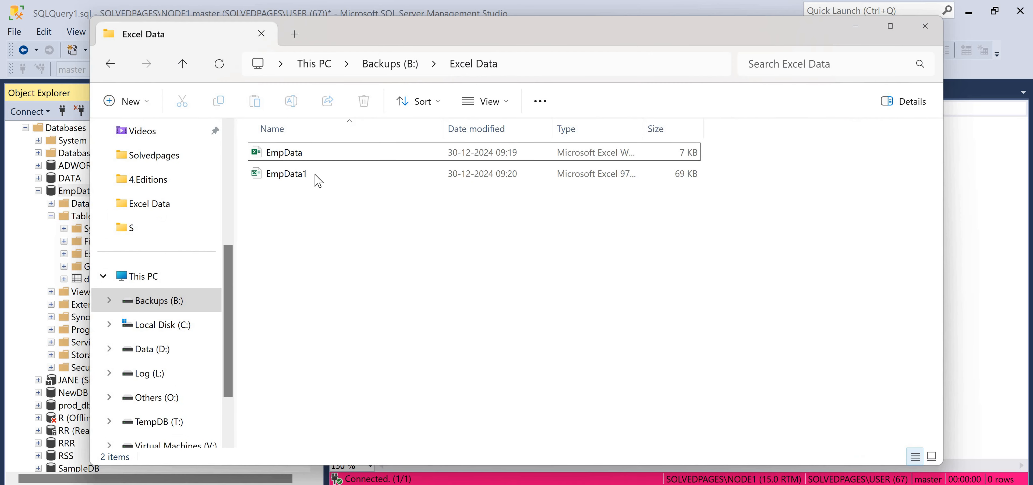
pyautogui.doubleClick(317, 178)
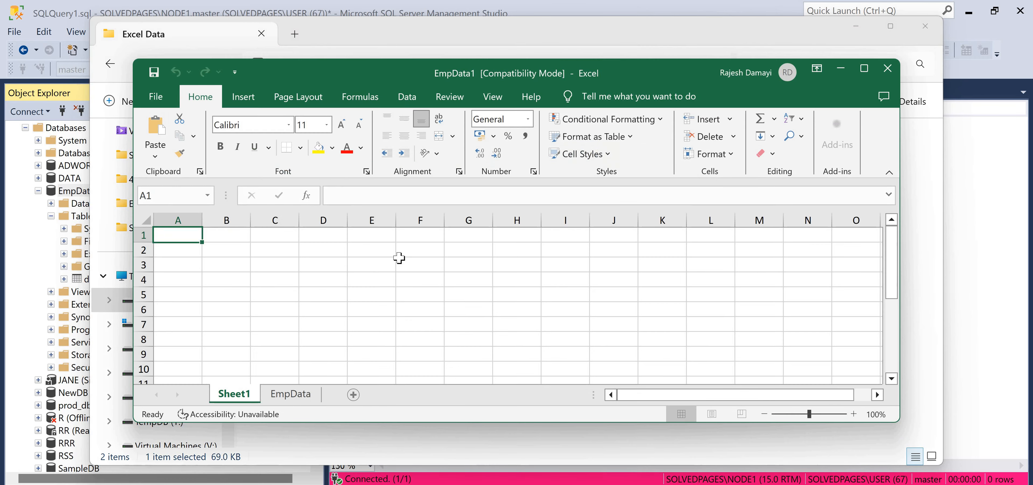
pyautogui.click(290, 394)
pyautogui.scroll(-2, 260, 368)
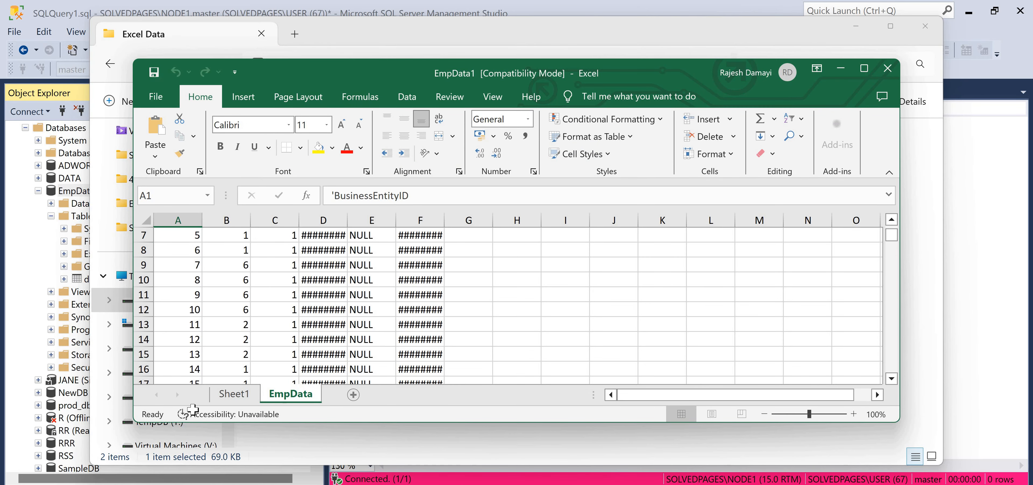
pyautogui.click(865, 70)
pyautogui.scroll(-20, 210, 403)
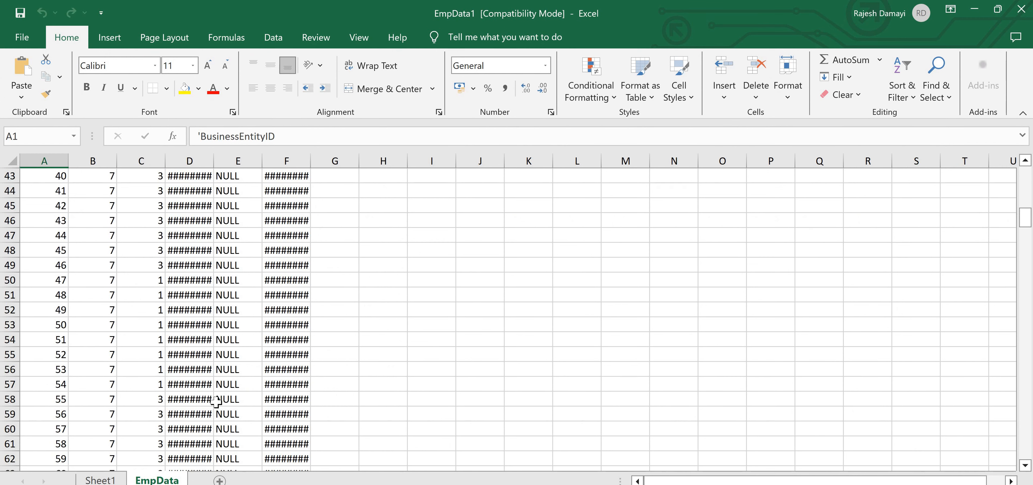
pyautogui.scroll(-20, 223, 404)
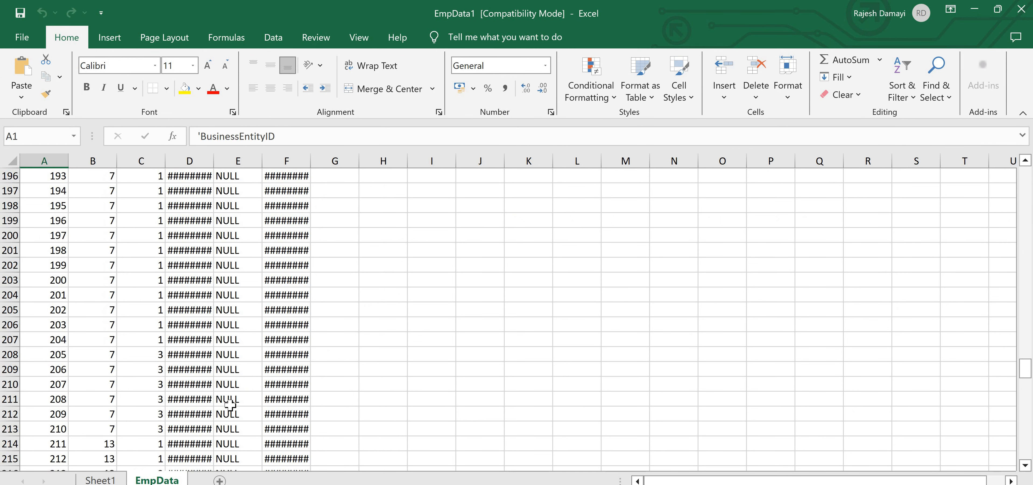
pyautogui.scroll(-7, 6, 338)
pyautogui.click(8, 339)
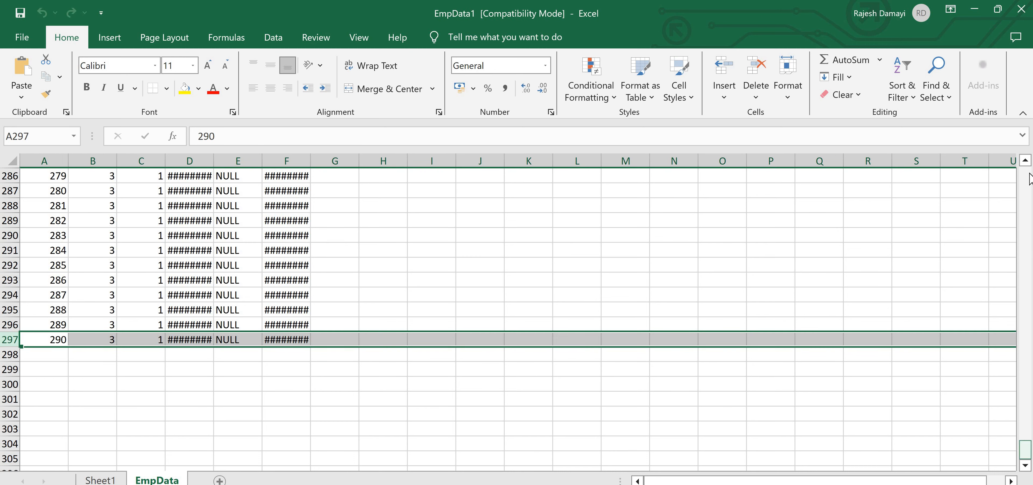
pyautogui.moveTo(1026, 448); pyautogui.dragTo(1026, 177)
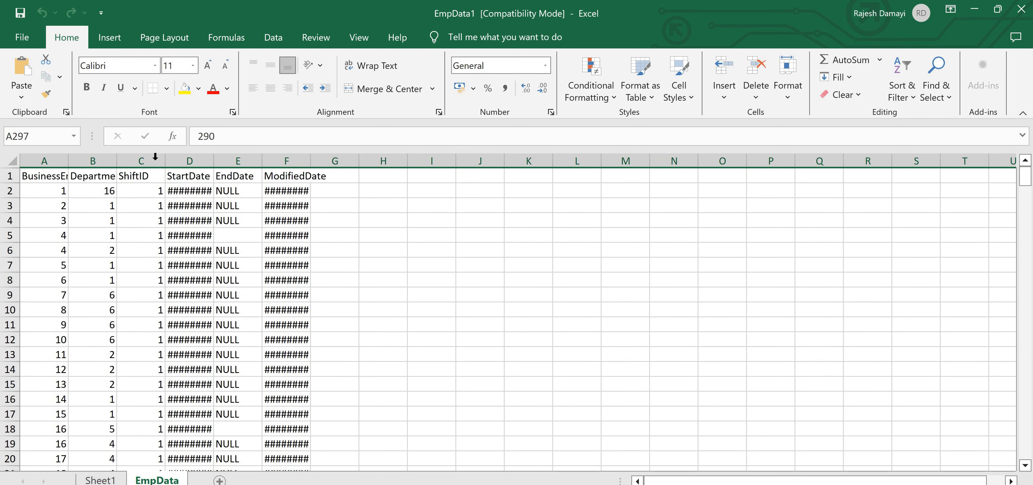
# Fit the StartDate and ModifiedDate columns to their contents and close the EmpData1 workbook
pyautogui.doubleClick(215, 160)
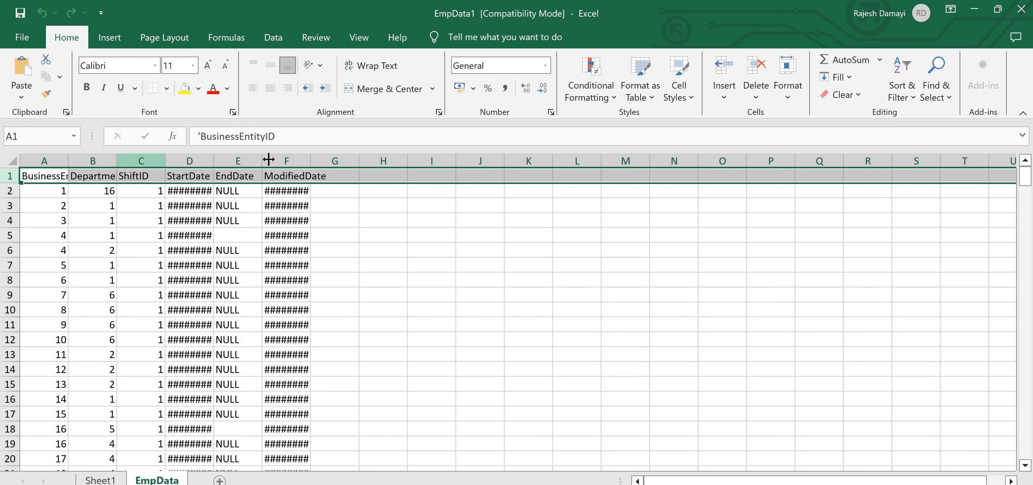
pyautogui.doubleClick(317, 158)
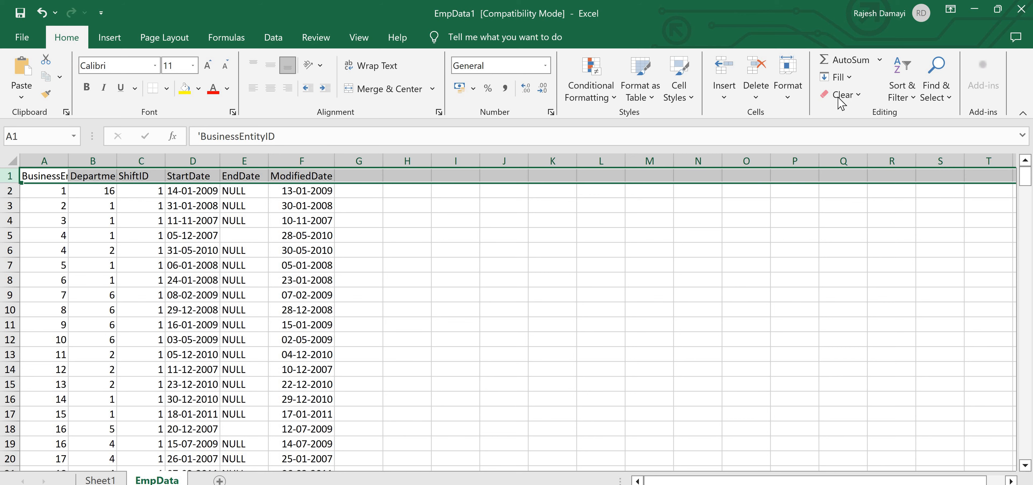
pyautogui.click(1021, 9)
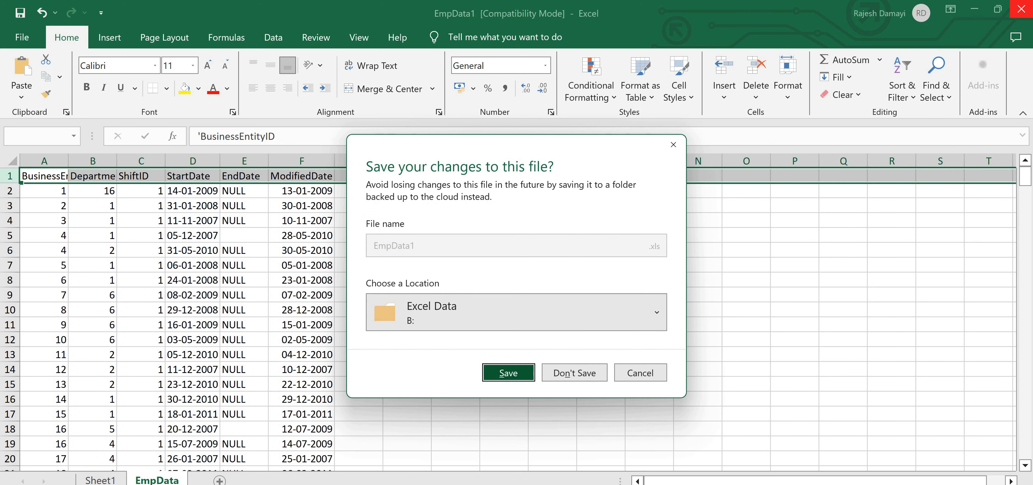
pyautogui.click(673, 144)
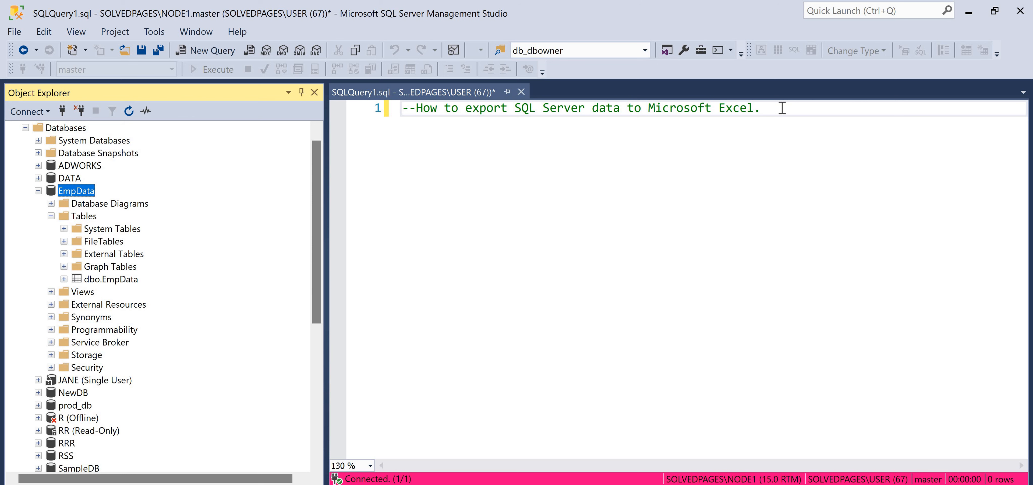
# Switch to the SQL Server Management Studio query, add the statement "use empdata" below the comment, and run it
pyautogui.click(782, 107)
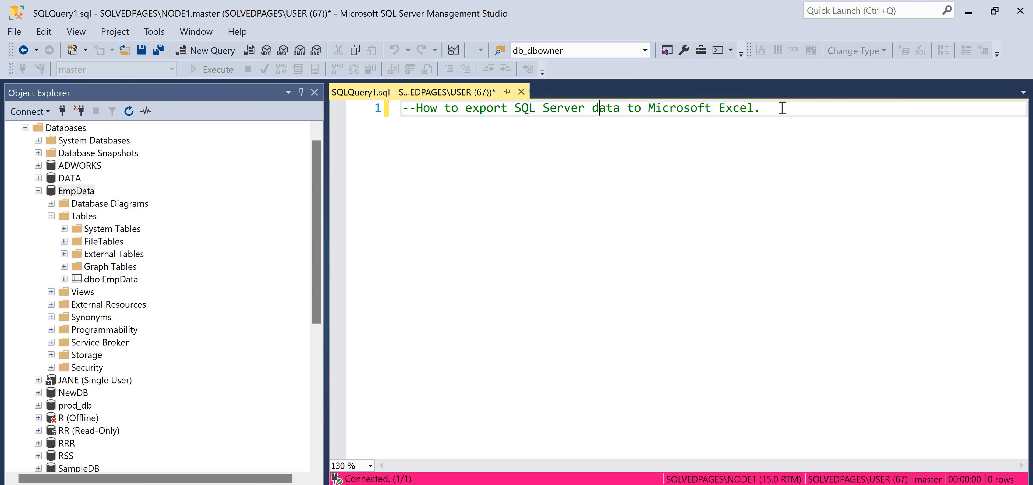
pyautogui.press('Return')
pyautogui.press('Return')
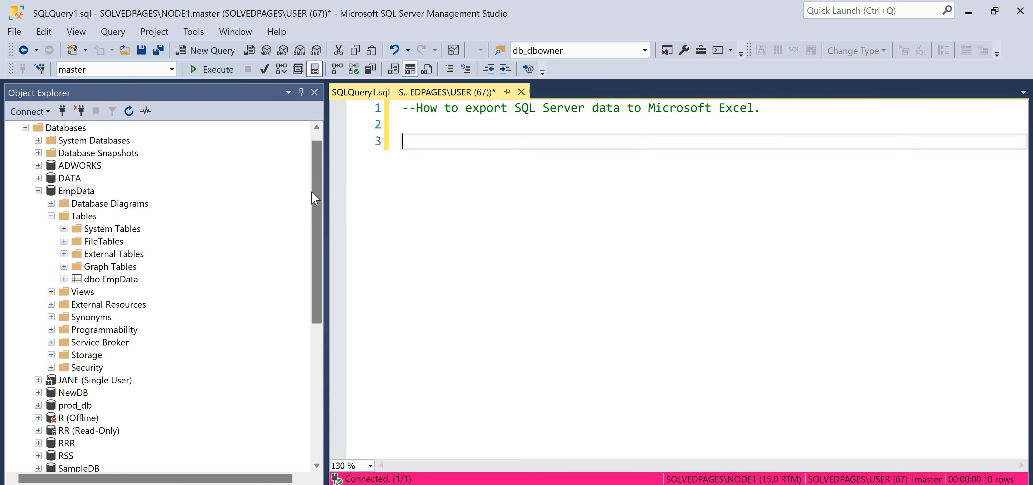
pyautogui.write('use empdata')
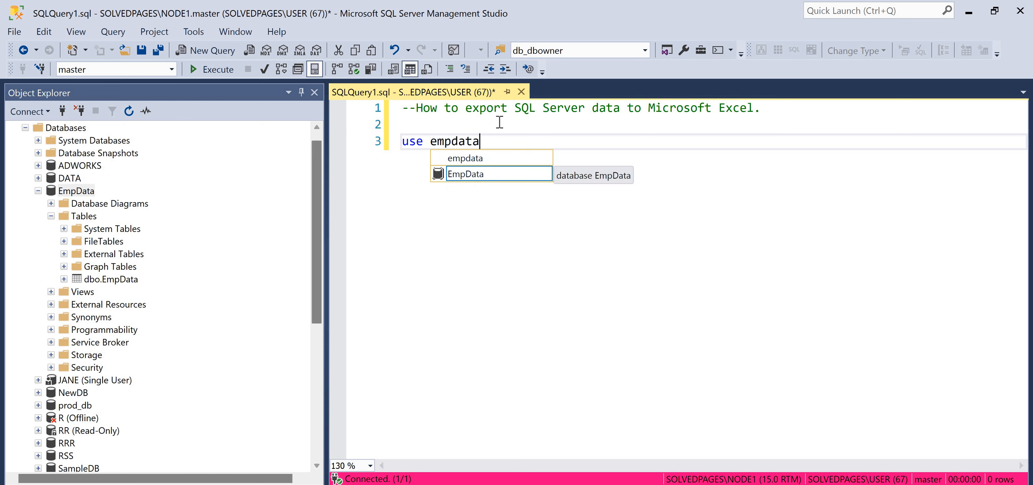
pyautogui.press('F5')
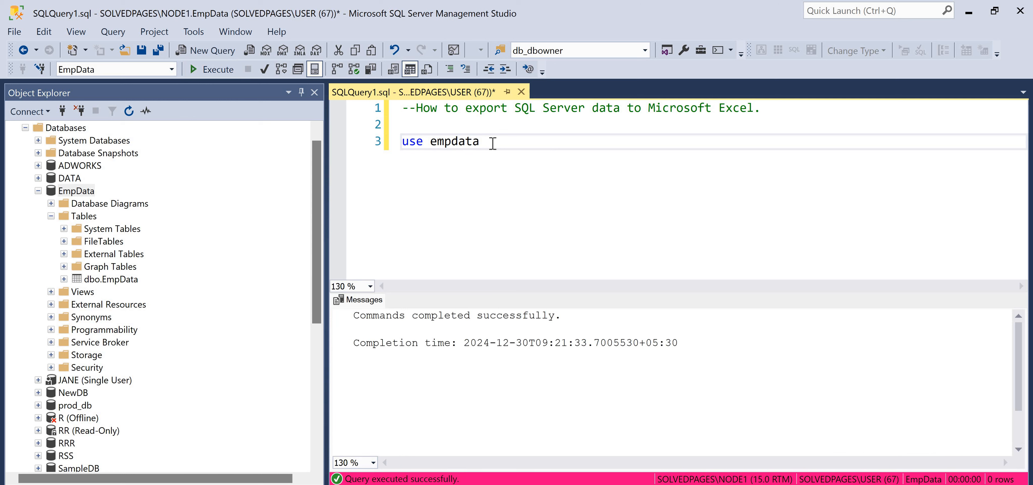
# Write "select top 100 from empdata" below the use statement and run only that line
pyautogui.press('Return')
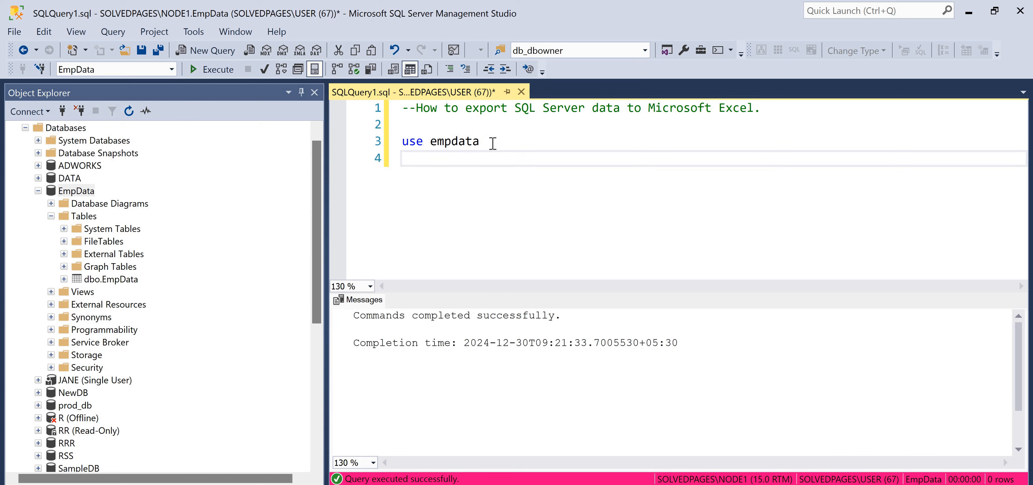
pyautogui.write('select topt')
pyautogui.press('BackSpace')
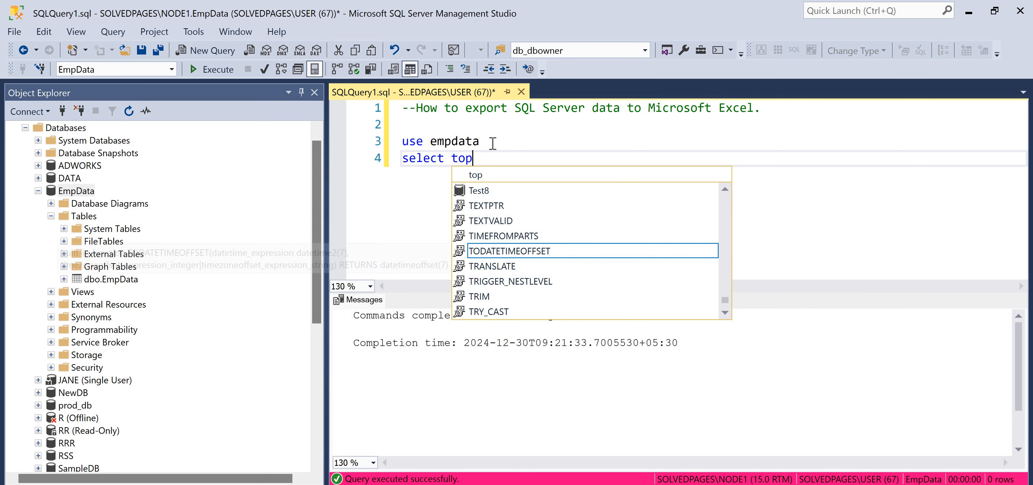
pyautogui.write('100 f')
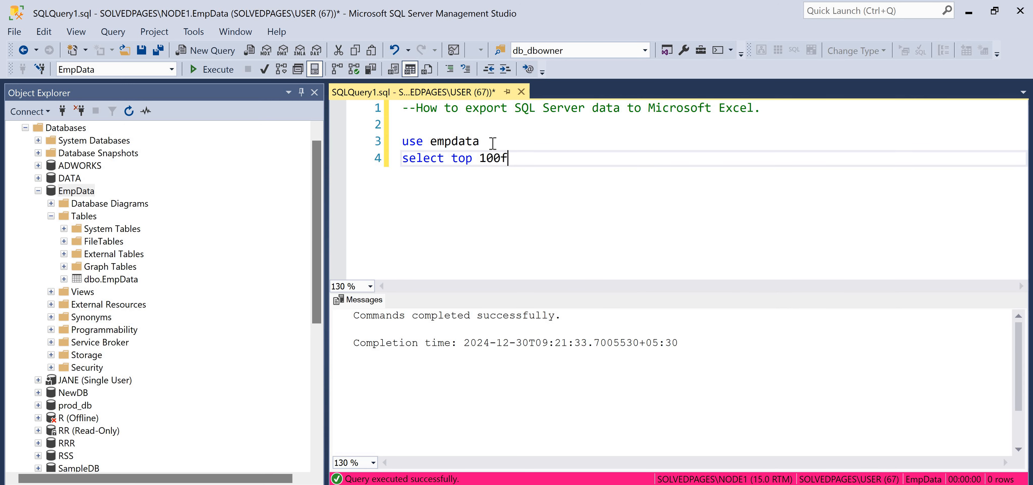
pyautogui.press('BackSpace')
pyautogui.write('from empdata')
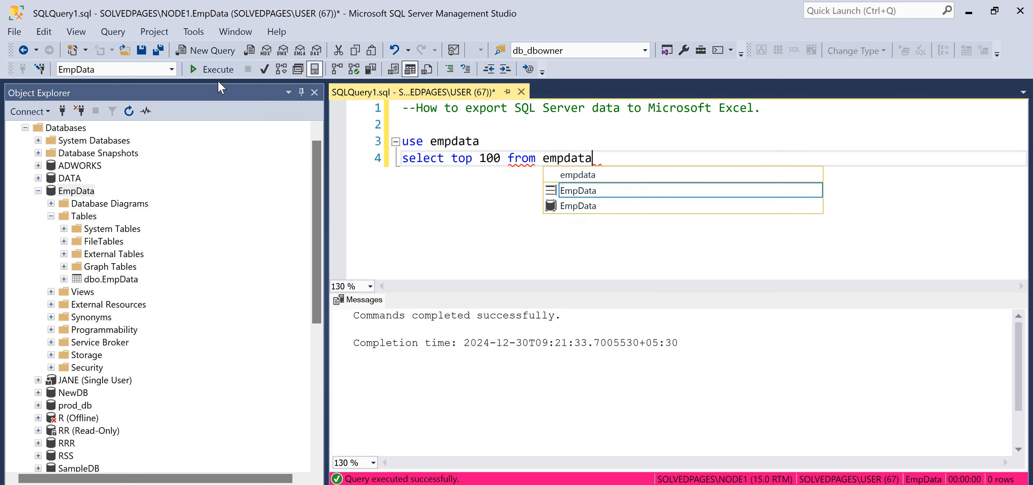
pyautogui.press('Escape')
pyautogui.hotkey('shift', 'Home')
pyautogui.press('F5')
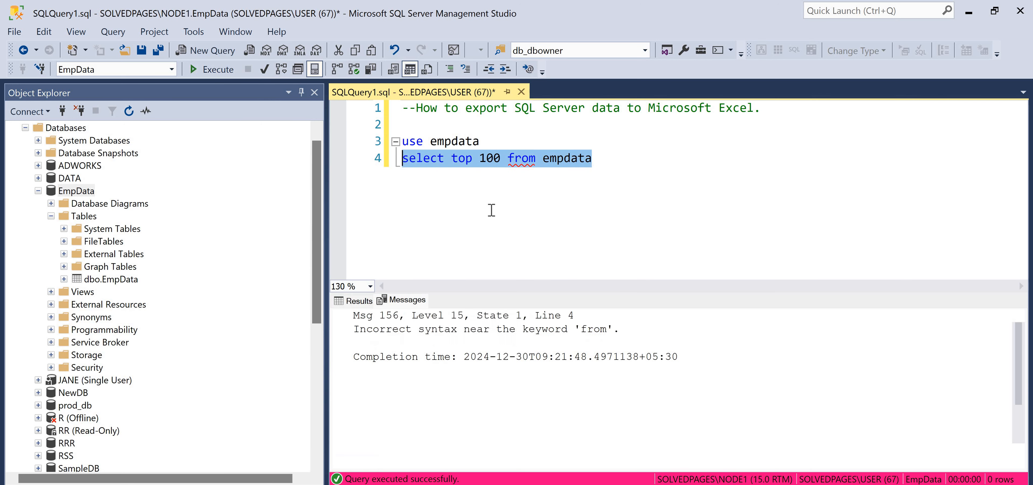
pyautogui.click(492, 159)
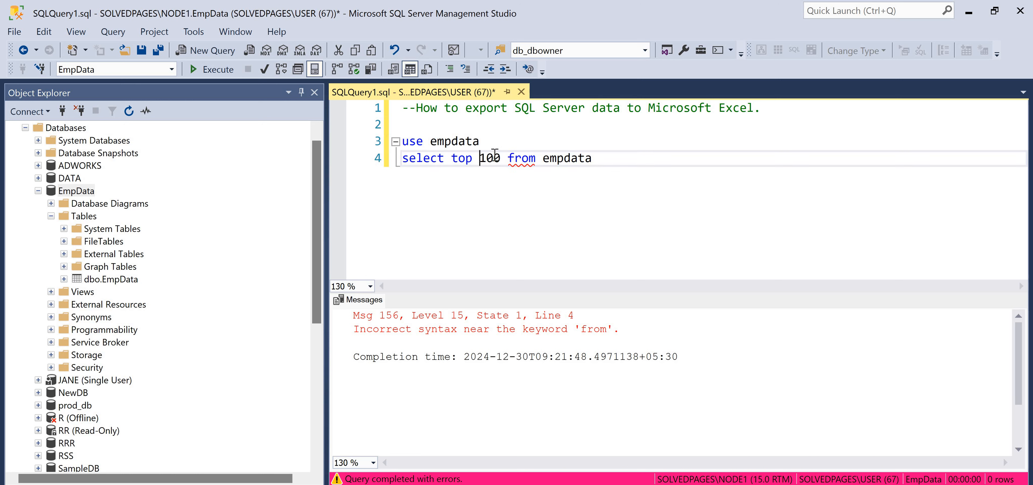
pyautogui.press('BackSpace')
pyautogui.write('(')
pyautogui.press('BackSpace')
pyautogui.press('BackSpace')
pyautogui.press('BackSpace')
pyautogui.press('BackSpace')
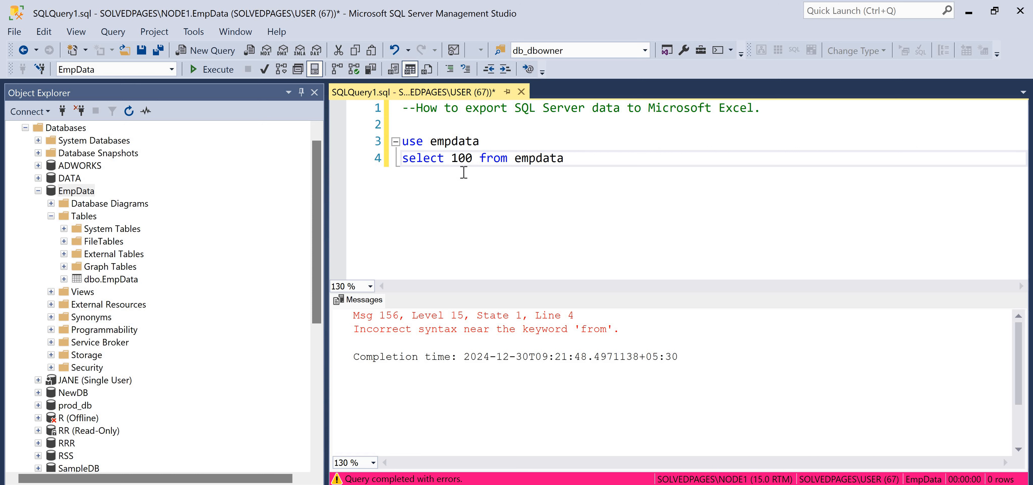
pyautogui.write('top')
# Correct the query to "select top 100 * from empdata", run it, and check the returned rows to the end
pyautogui.press('F5')
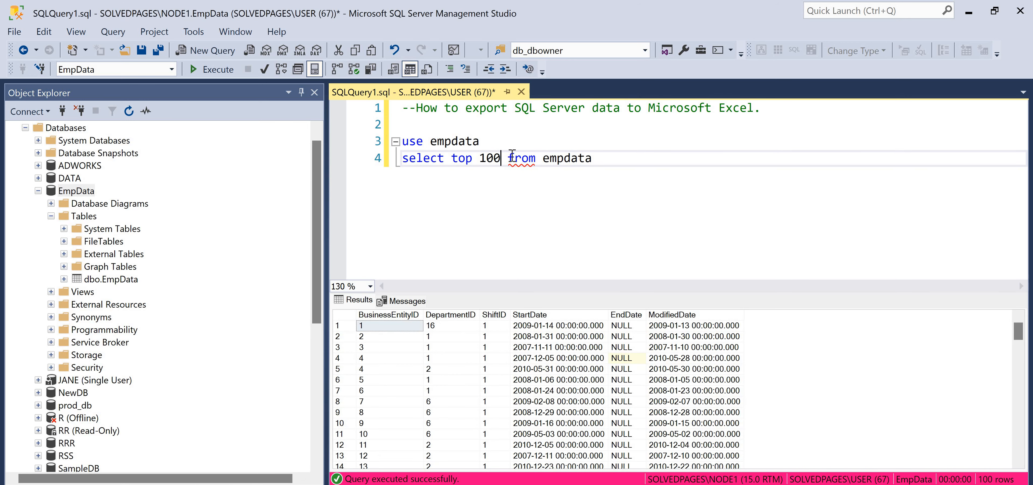
pyautogui.write('*')
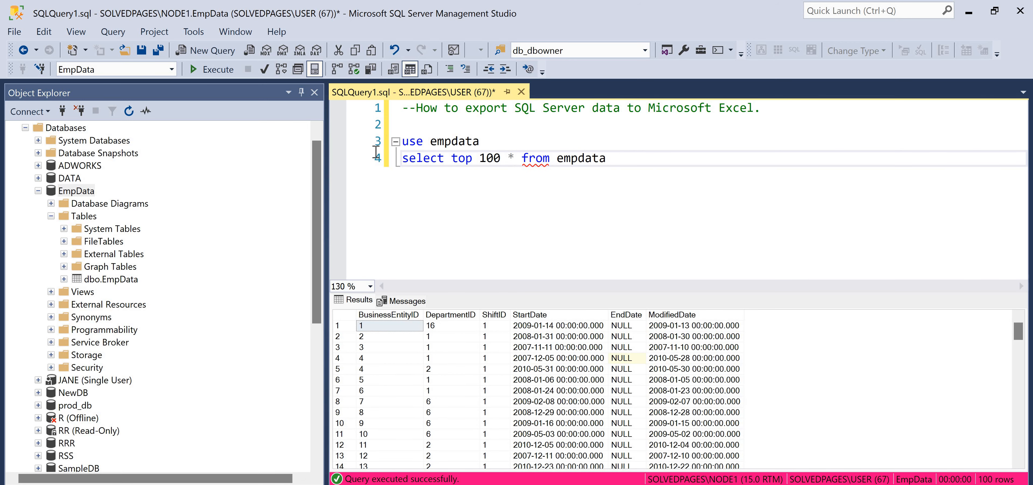
pyautogui.press('End')
pyautogui.hotkey('shift', 'Home')
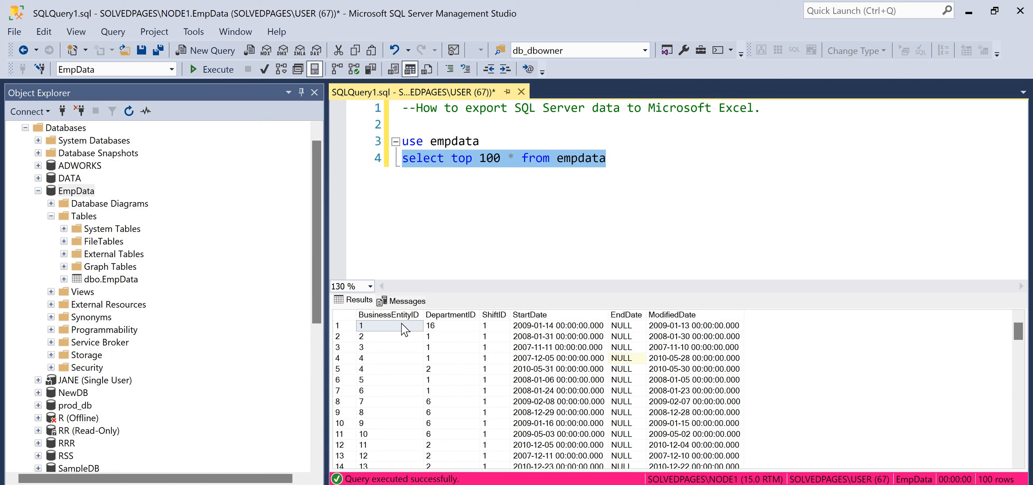
pyautogui.scroll(-5, 718, 393)
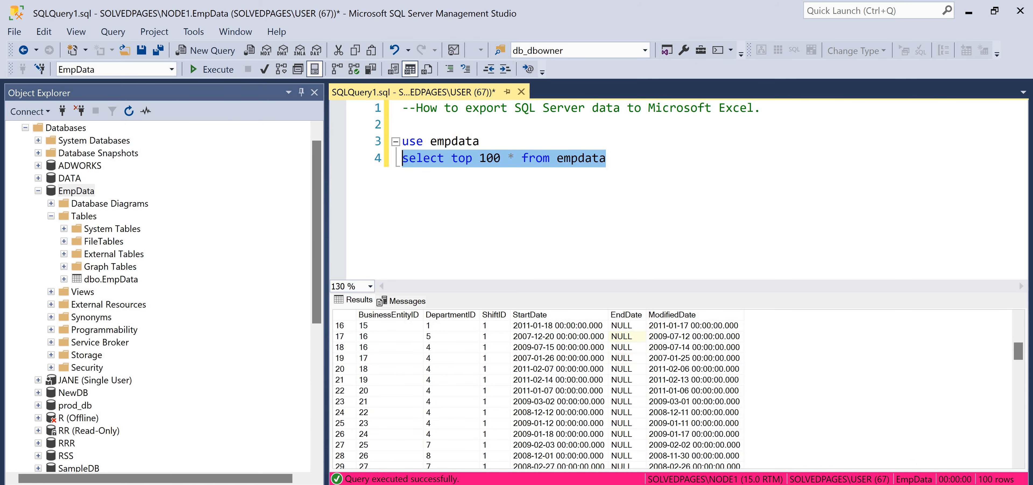
pyautogui.scroll(-20, 1029, 343)
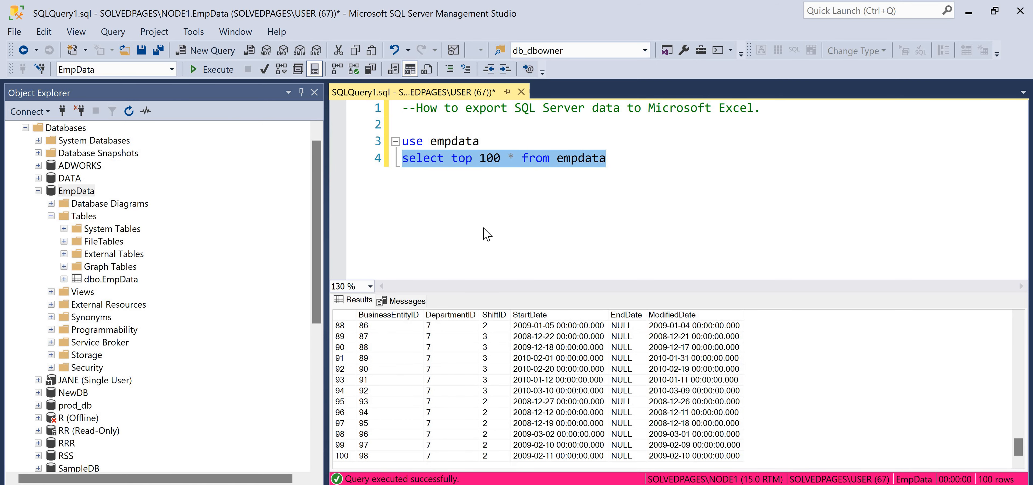
pyautogui.press('F5')
pyautogui.click(586, 160)
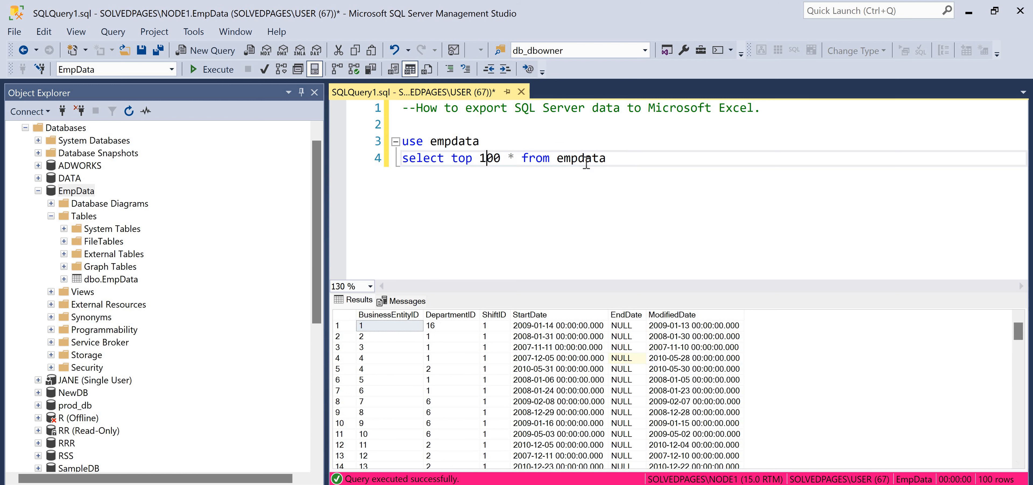
# Select the whole select statement and start the data export wizard for the EmpData database
pyautogui.moveTo(607, 159); pyautogui.dragTo(385, 206)
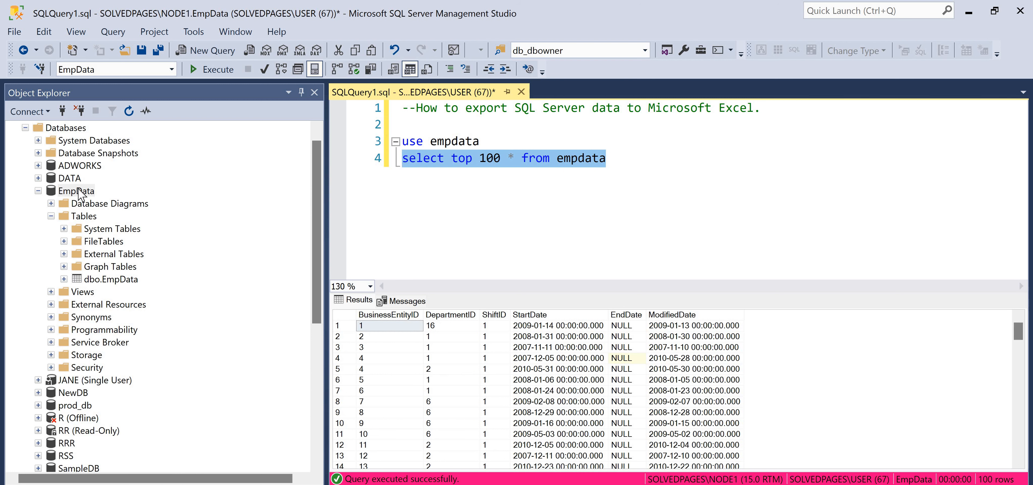
pyautogui.click(38, 191)
pyautogui.rightClick(78, 189)
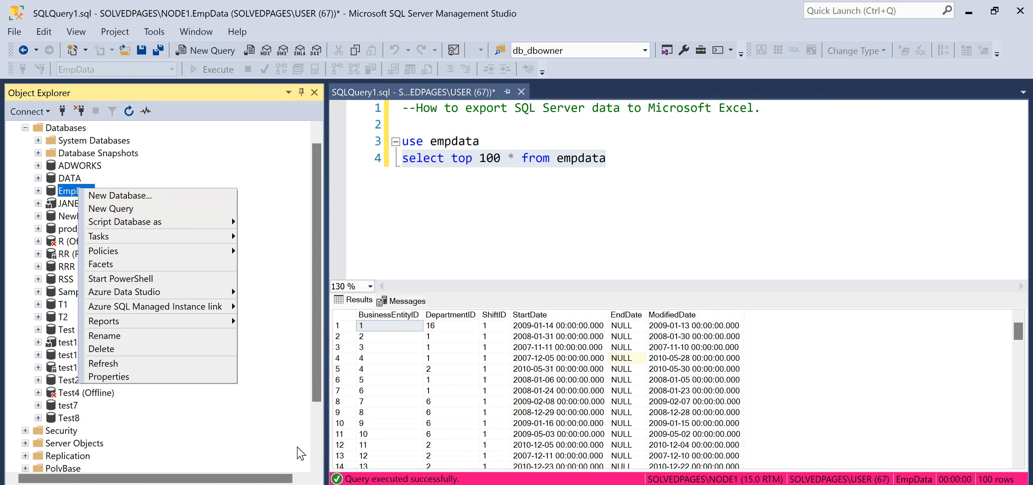
pyautogui.moveTo(120, 236)
pyautogui.click(285, 457)
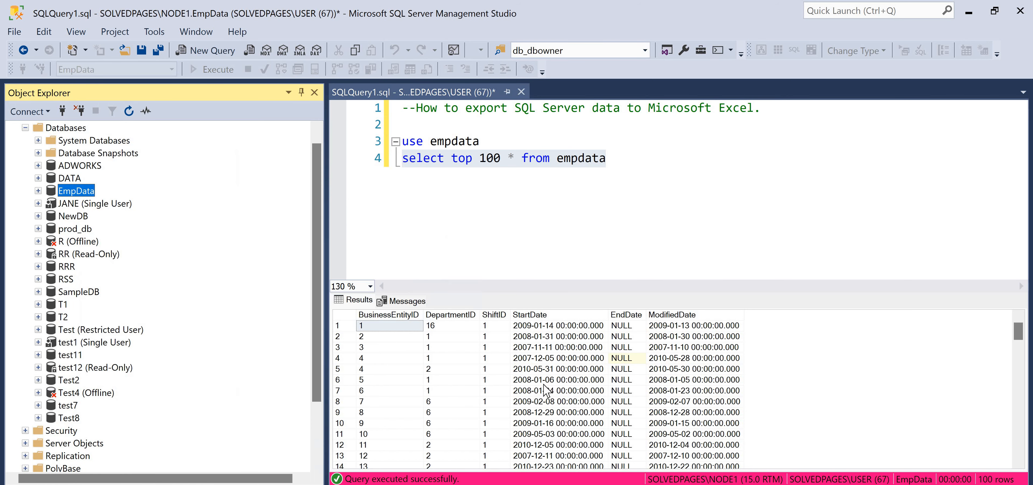
# Set the export's data source to SQL Server Native Client 11.0 and continue to the destination settings
pyautogui.click(684, 164)
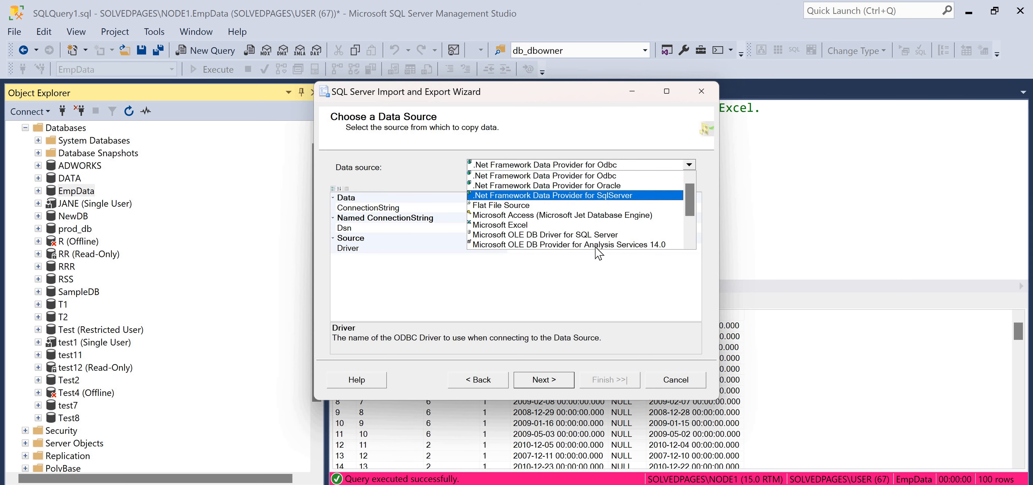
pyautogui.scroll(-3, 597, 245)
pyautogui.click(501, 243)
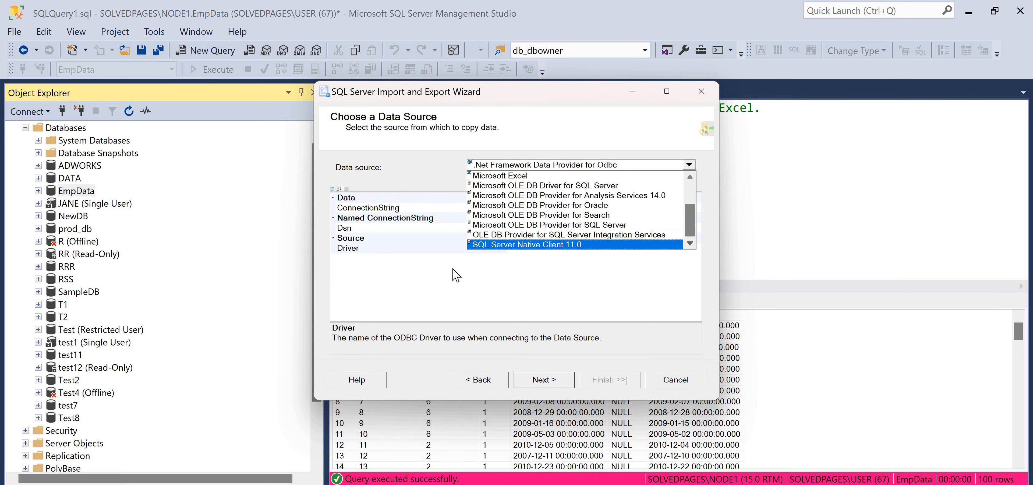
pyautogui.click(550, 380)
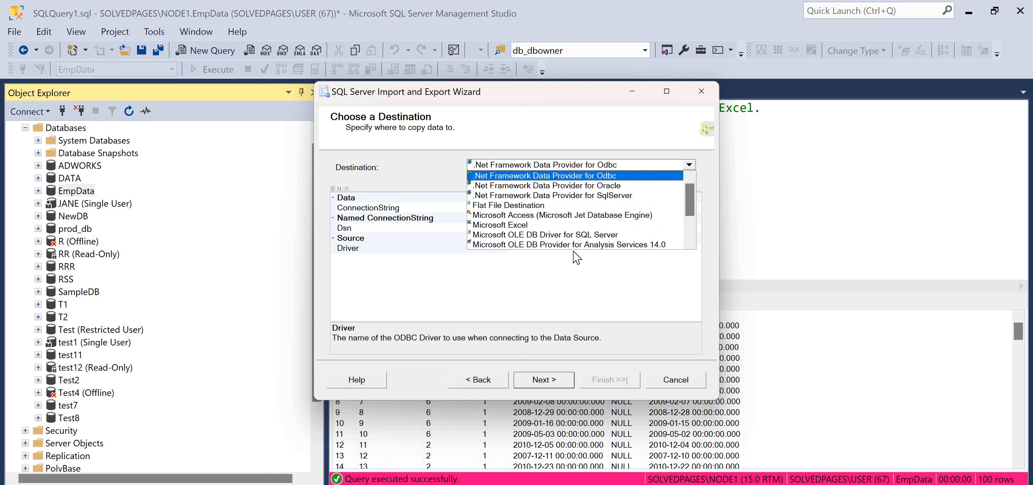
# Set the export destination to Microsoft Excel with the file EmpData1.xls, version Microsoft Excel 97-2003, and continue
pyautogui.click(650, 225)
pyautogui.click(669, 228)
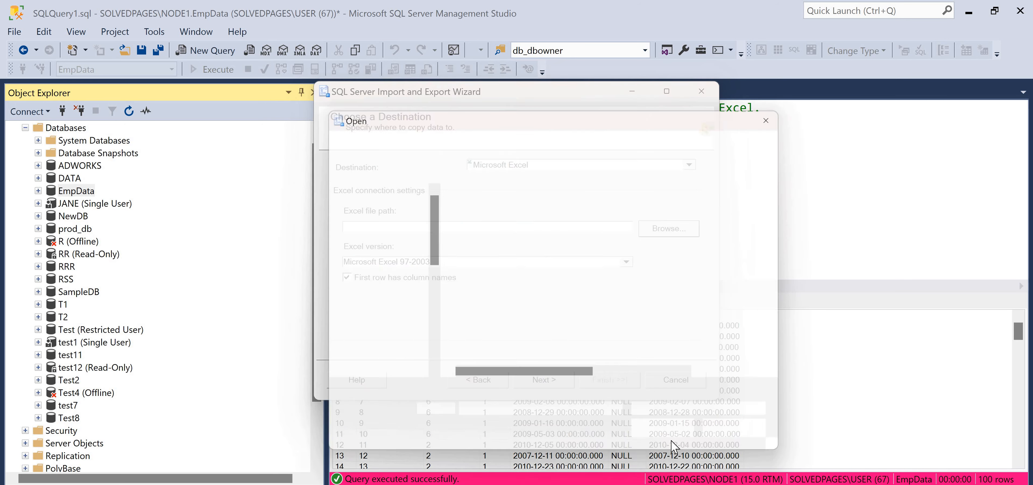
pyautogui.click(489, 234)
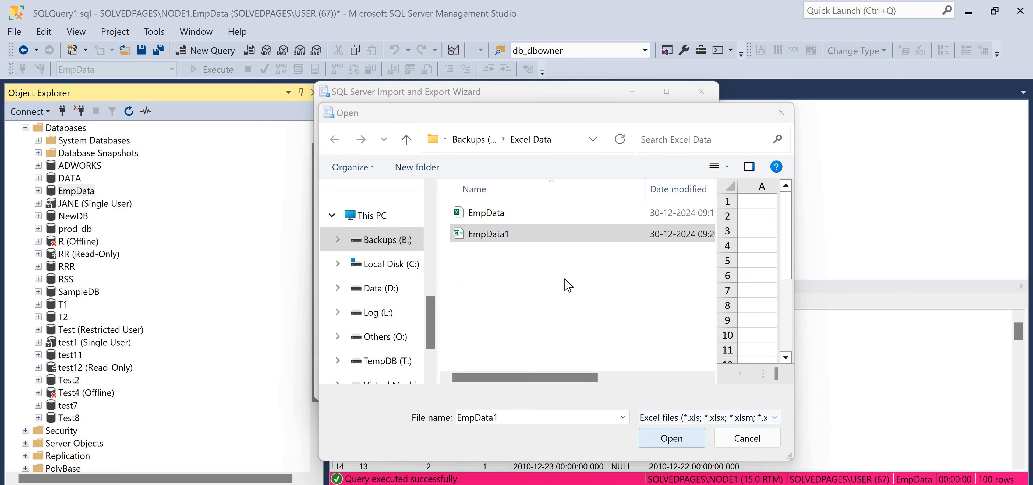
pyautogui.press('Return')
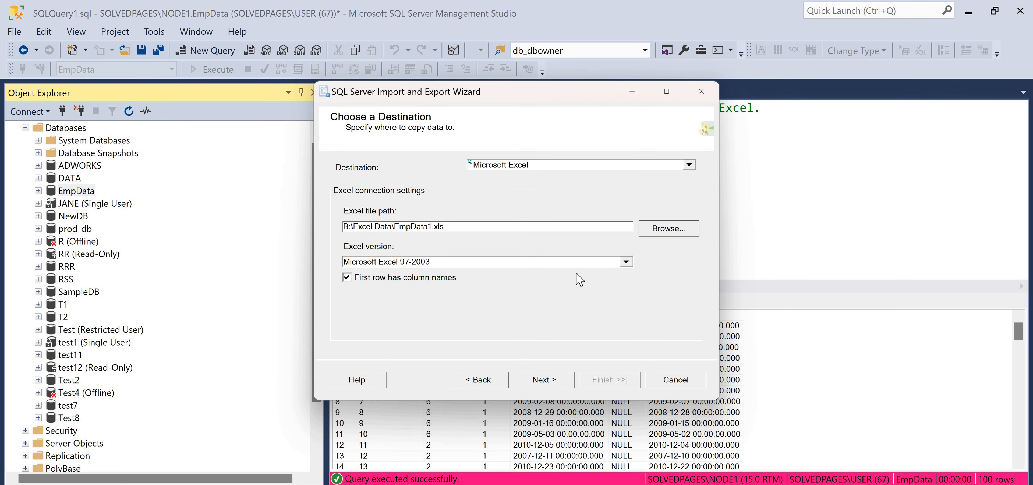
pyautogui.click(626, 261)
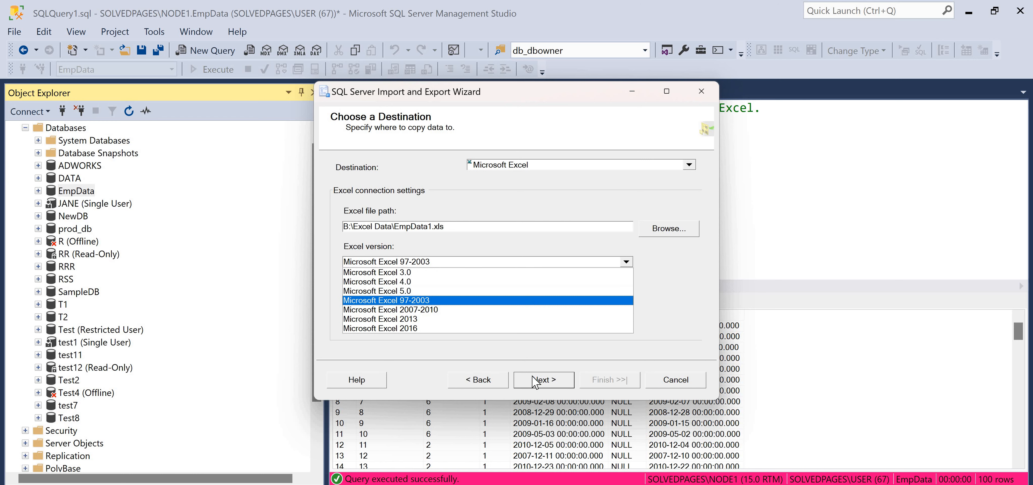
pyautogui.click(356, 245)
pyautogui.press('Return')
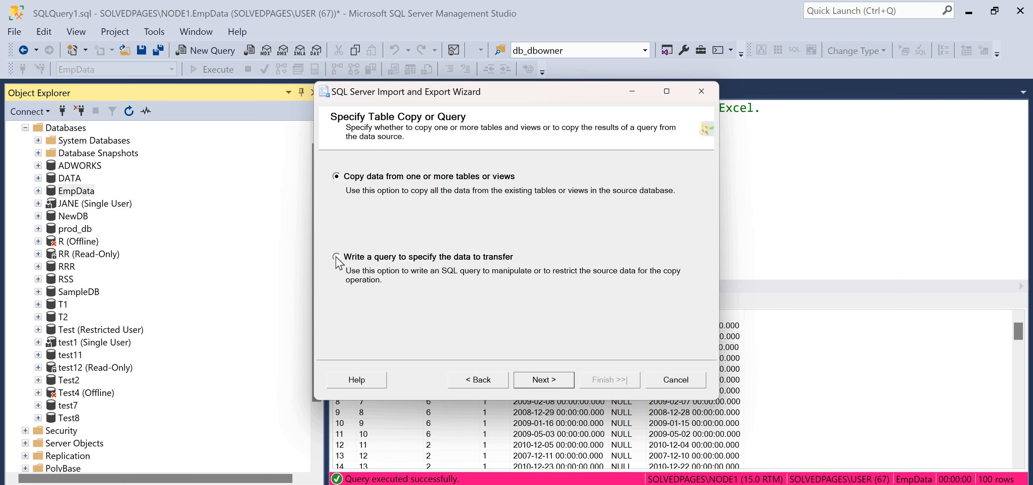
# Choose to write a query for the transfer and copy "select top 100 * from empdata" from the query editor into the SQL statement
pyautogui.click(355, 261)
pyautogui.press('Return')
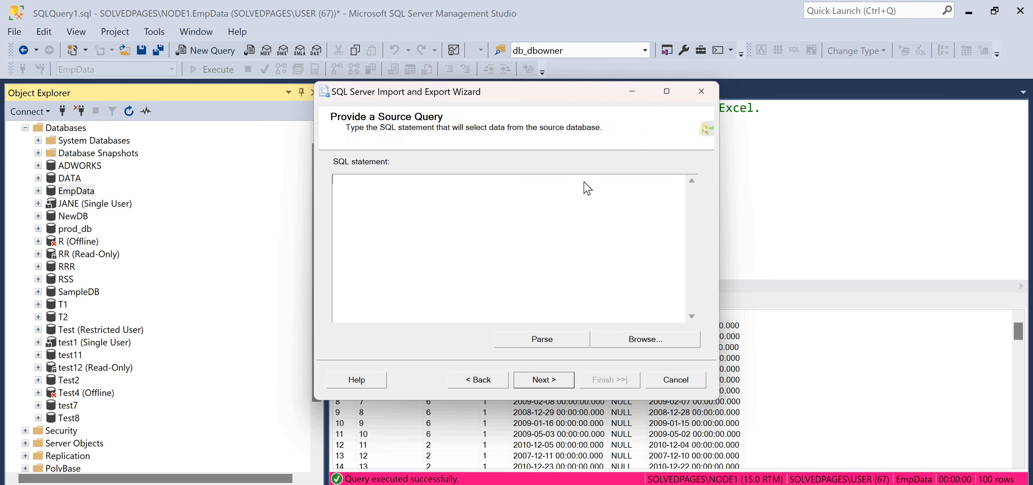
pyautogui.moveTo(581, 92); pyautogui.dragTo(638, 177)
pyautogui.moveTo(402, 165); pyautogui.dragTo(560, 300)
pyautogui.hotkey('ctrl', 'c')
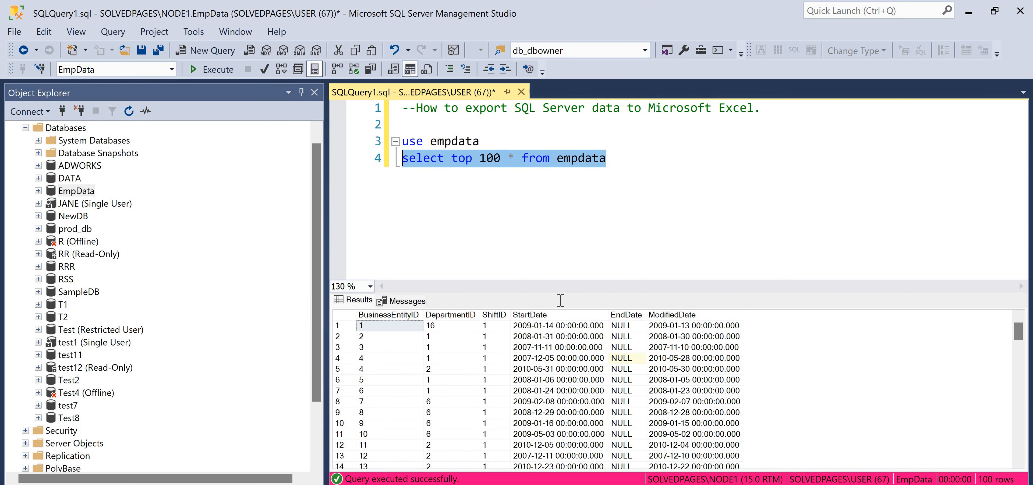
pyautogui.hotkey('alt', 'Tab')
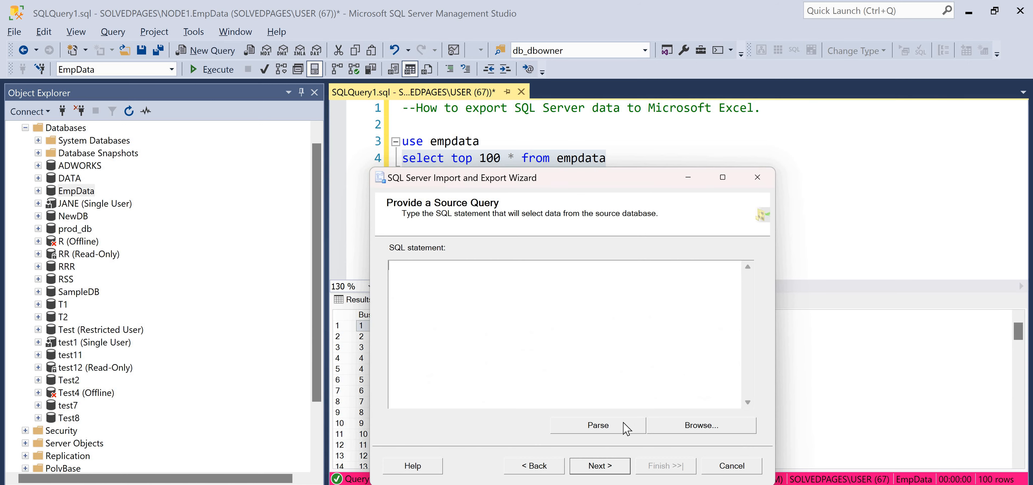
pyautogui.hotkey('ctrl', 'v')
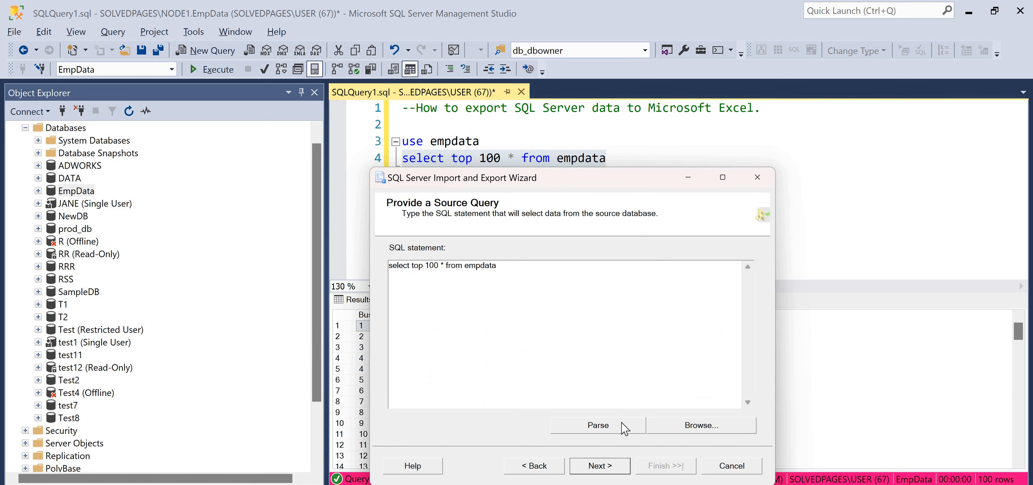
# Parse the source SQL statement and continue to the selection of source tables and views
pyautogui.click(625, 428)
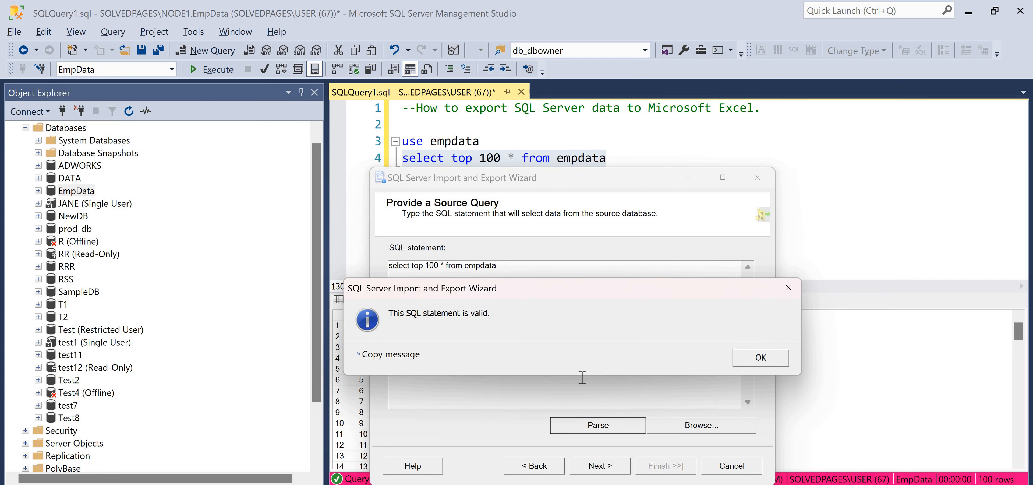
pyautogui.press('Return')
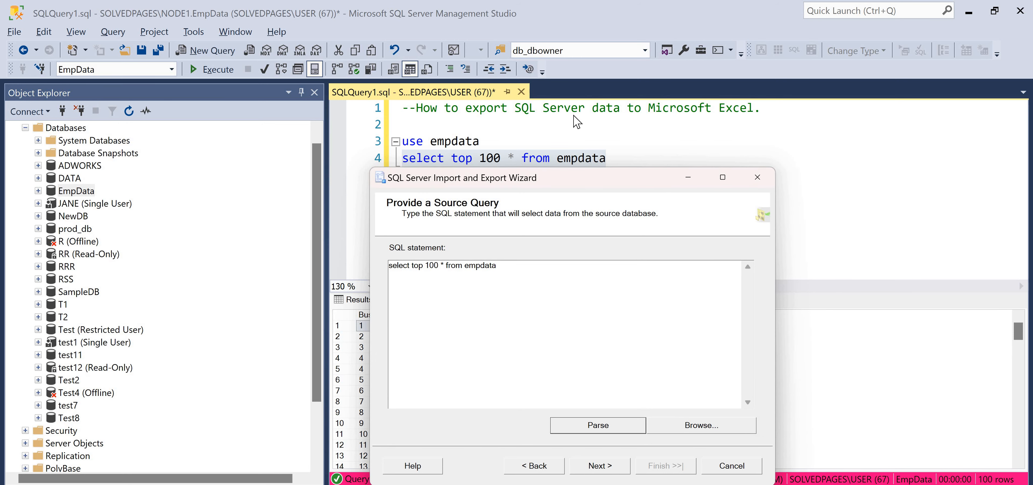
pyautogui.click(600, 465)
pyautogui.click(598, 271)
pyautogui.moveTo(589, 178); pyautogui.dragTo(574, 115)
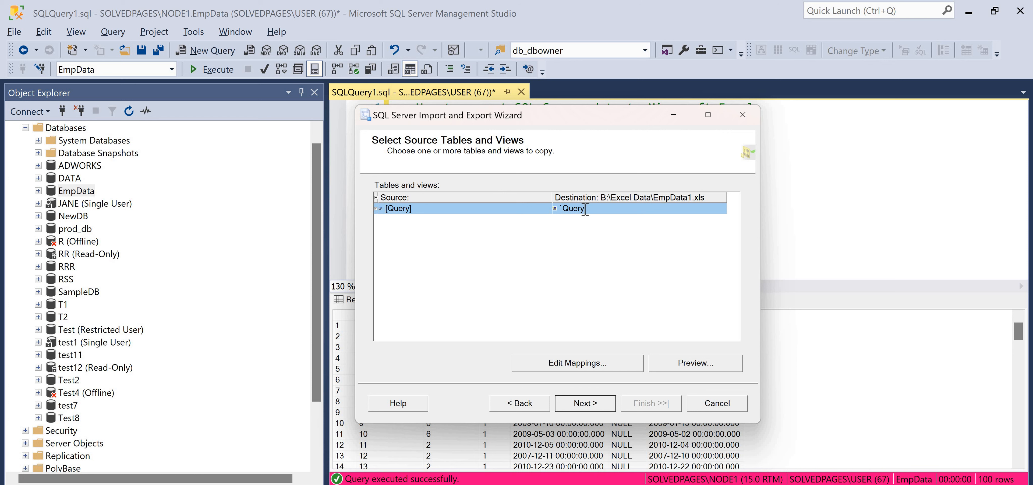
# Rename the query's destination table to top100data and continue to the data type mapping review
pyautogui.click(585, 209)
pyautogui.press('Left')
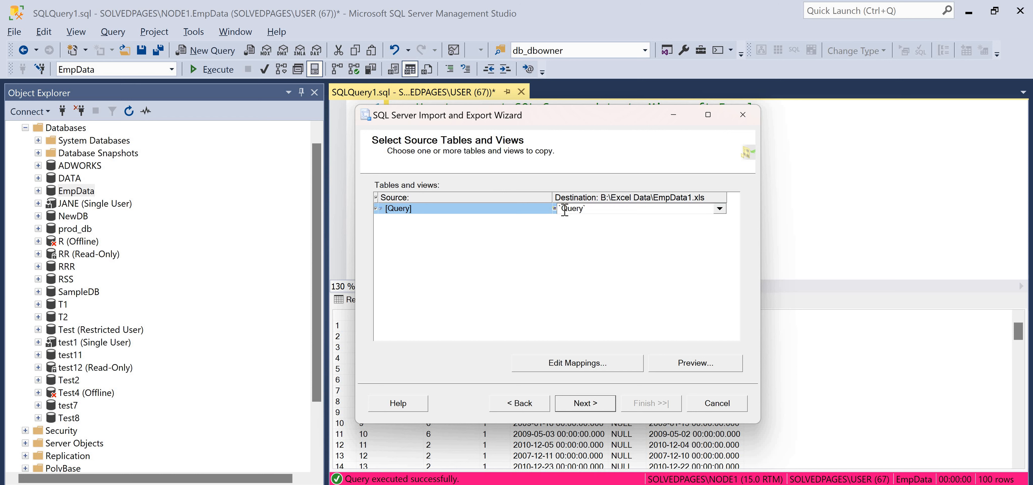
pyautogui.moveTo(564, 209); pyautogui.dragTo(566, 208)
pyautogui.write('top100data')
pyautogui.click(604, 407)
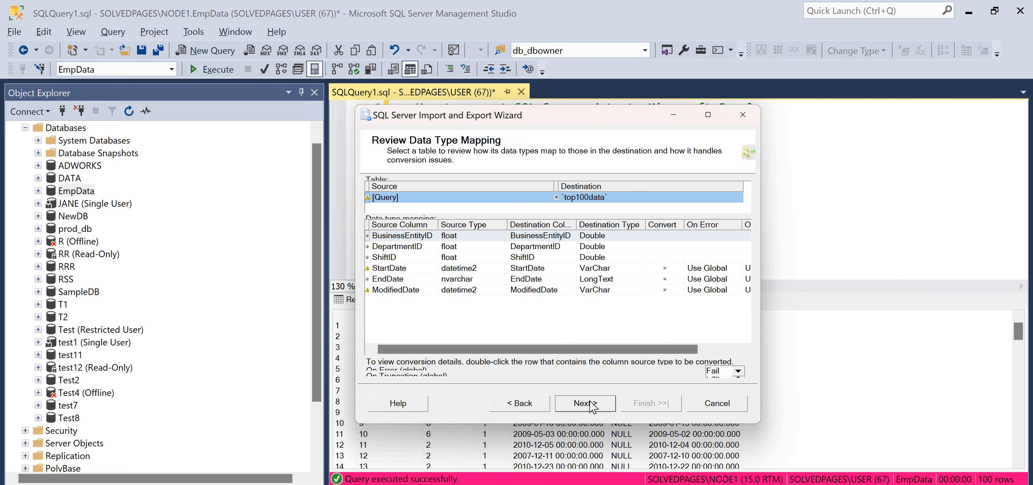
# Try to run the export of the query to top100data in EmpData1.xls, and return to the source table selection
pyautogui.click(592, 407)
pyautogui.click(637, 410)
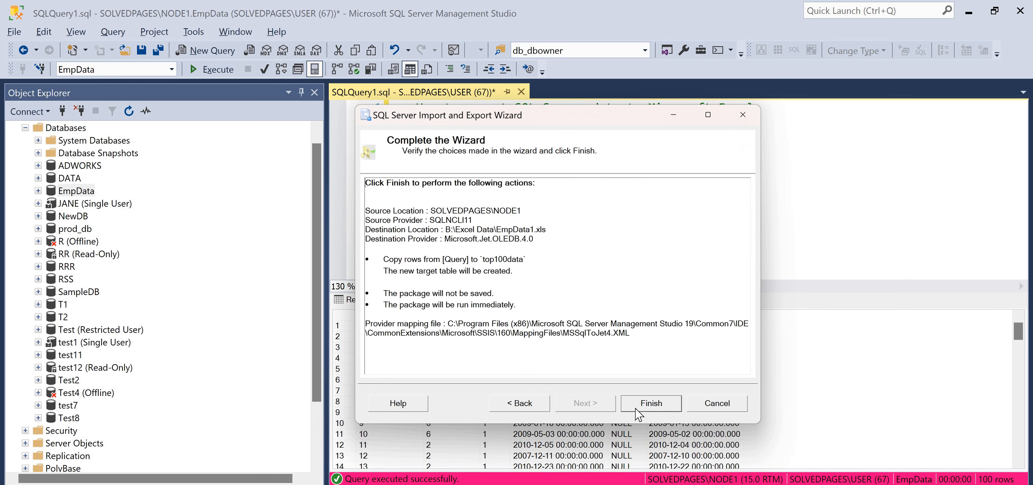
pyautogui.click(637, 411)
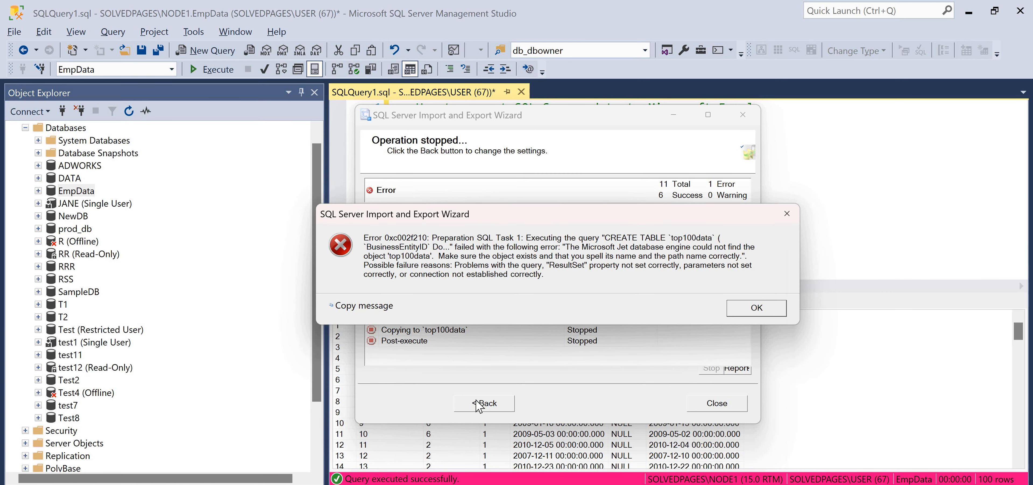
pyautogui.press('Return')
pyautogui.click(514, 399)
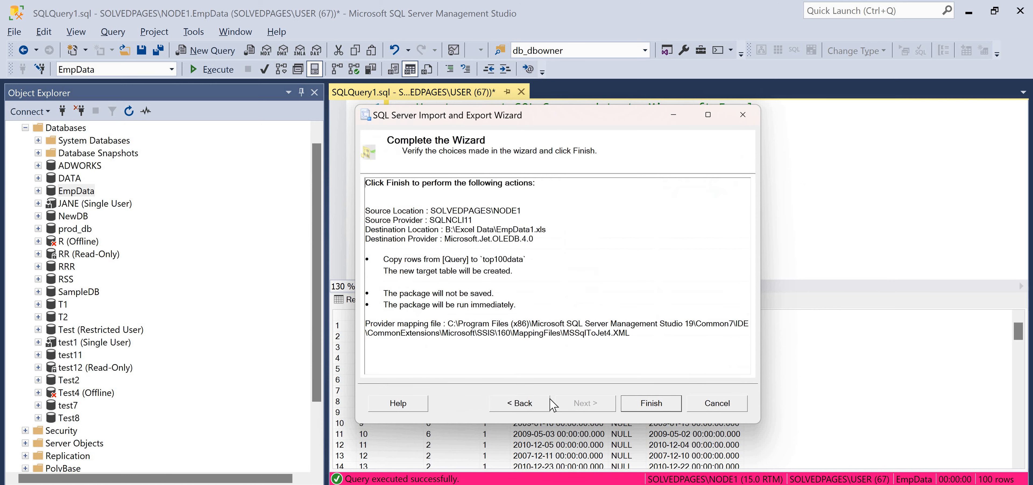
pyautogui.click(522, 402)
pyautogui.click(520, 407)
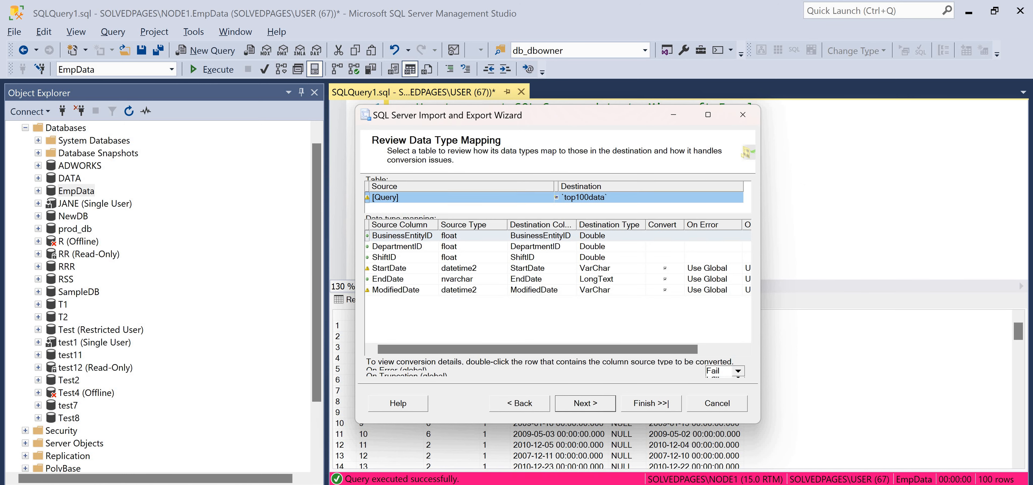
pyautogui.click(521, 405)
# Switch to File Explorer, create a Microsoft Excel worksheet named Top100data in the Excel Data folder, and open it
pyautogui.hotkey('alt', 'Tab')
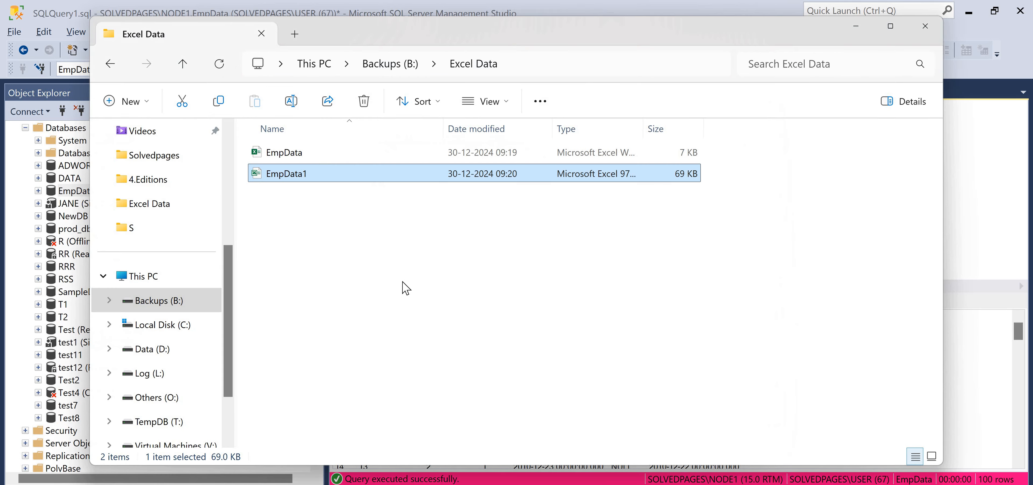
pyautogui.rightClick(447, 342)
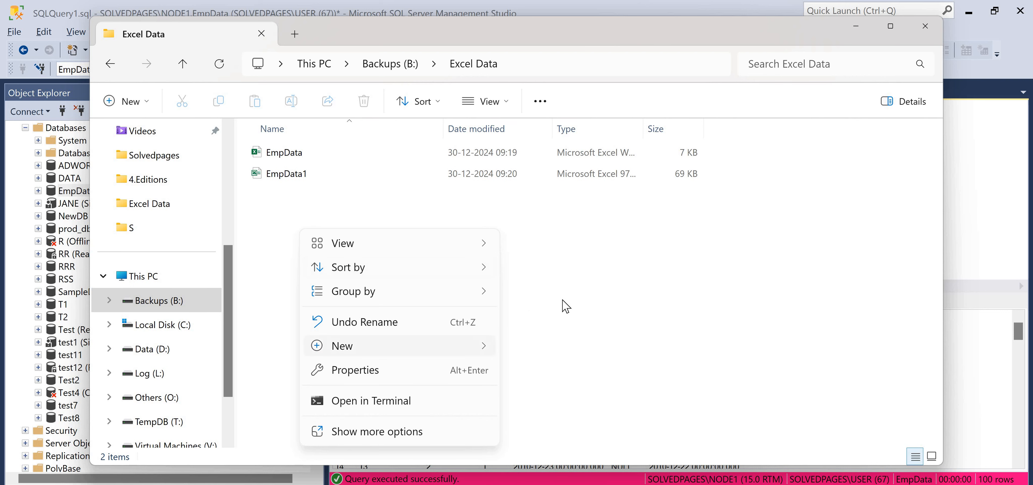
pyautogui.moveTo(473, 345)
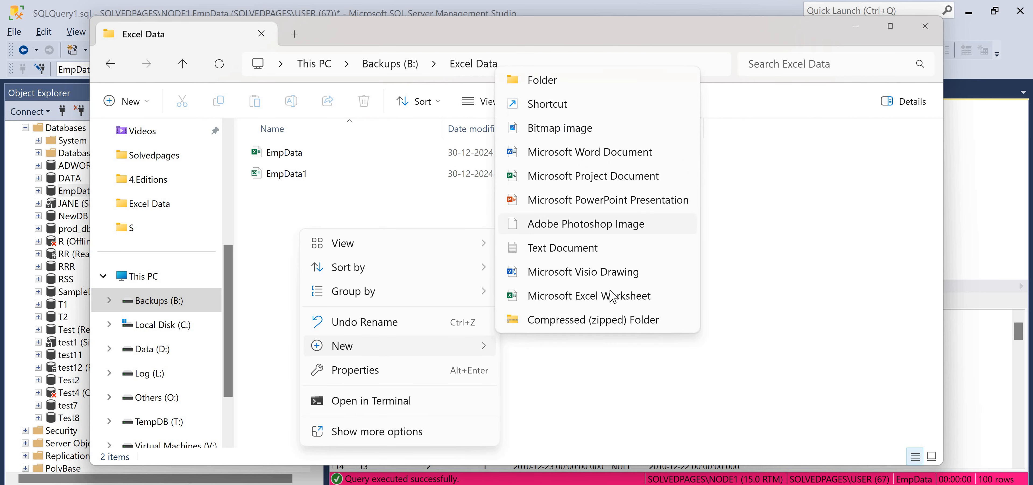
pyautogui.click(610, 295)
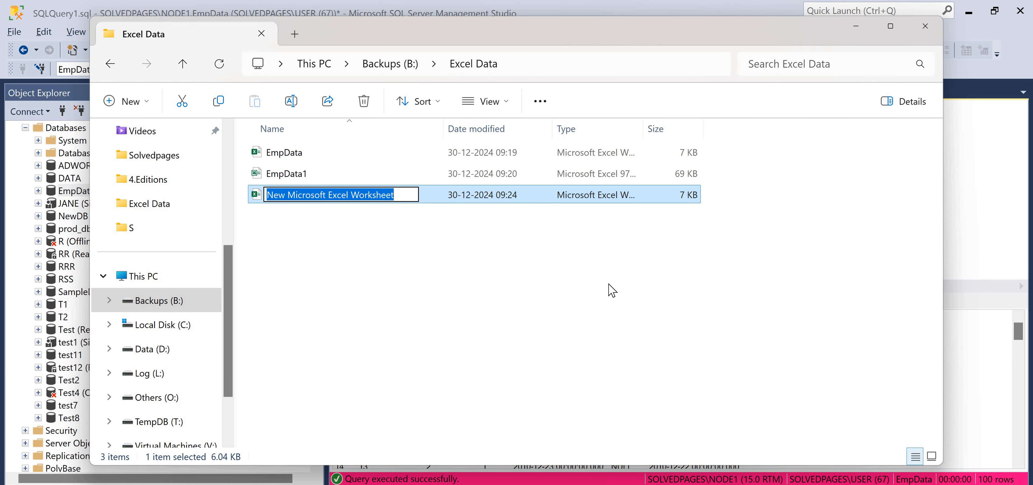
pyautogui.write('Top')
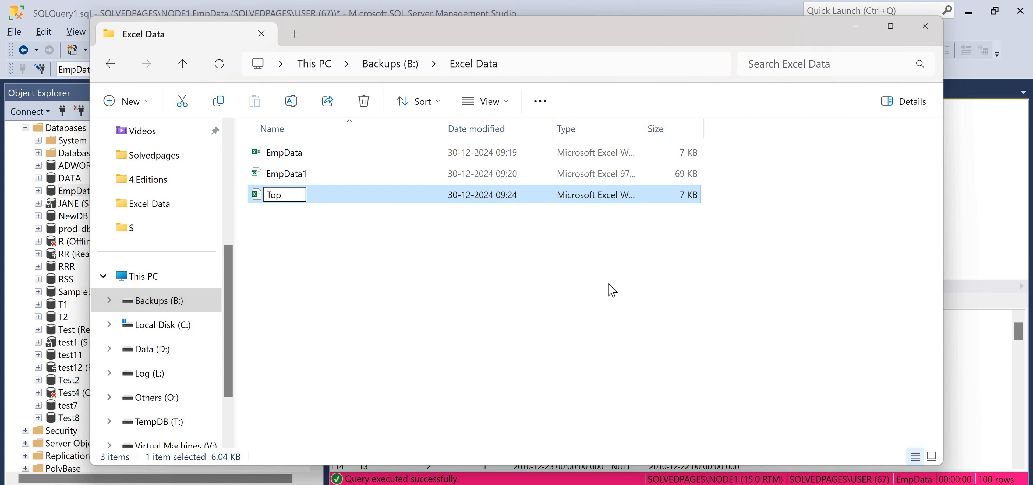
pyautogui.write('100data')
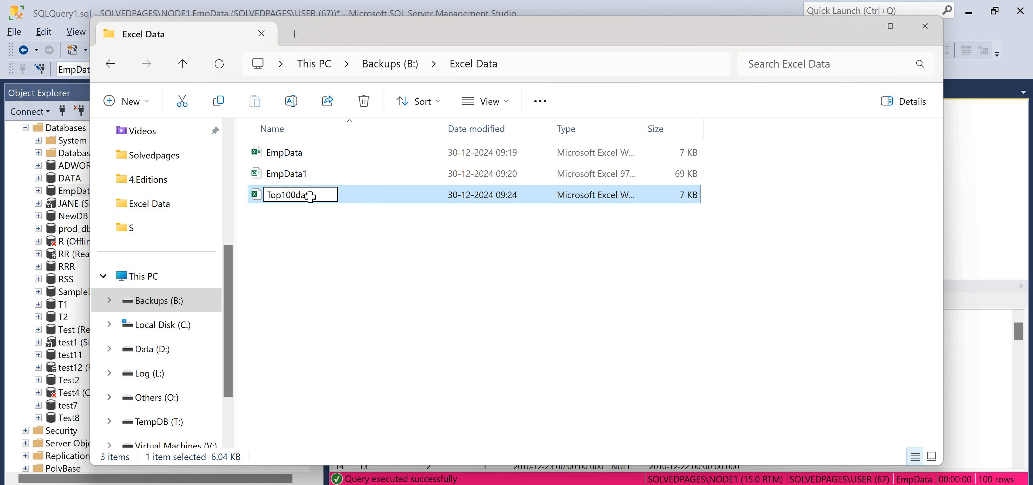
pyautogui.press('Return')
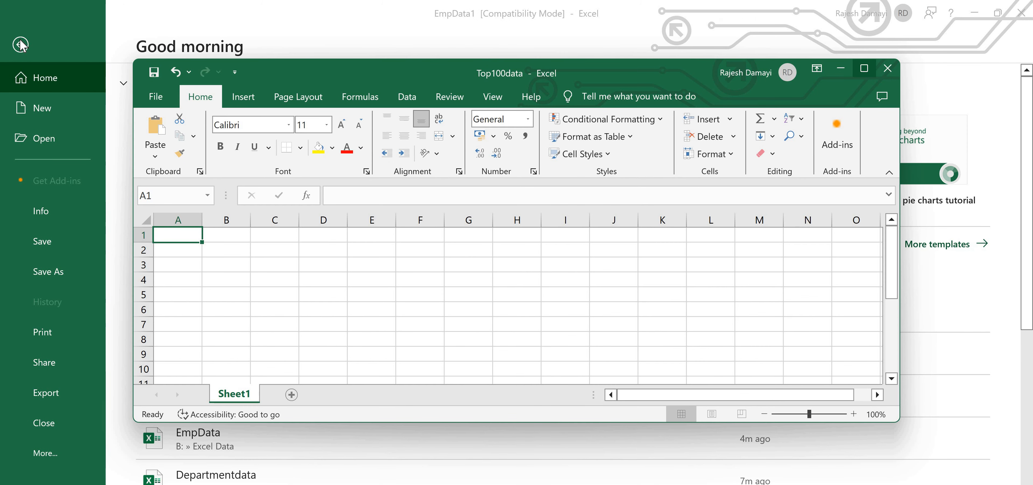
# Save a copy of the blank Top100data workbook in the Excel Data folder as an Excel 97-2003 Workbook
pyautogui.click(864, 68)
pyautogui.click(22, 41)
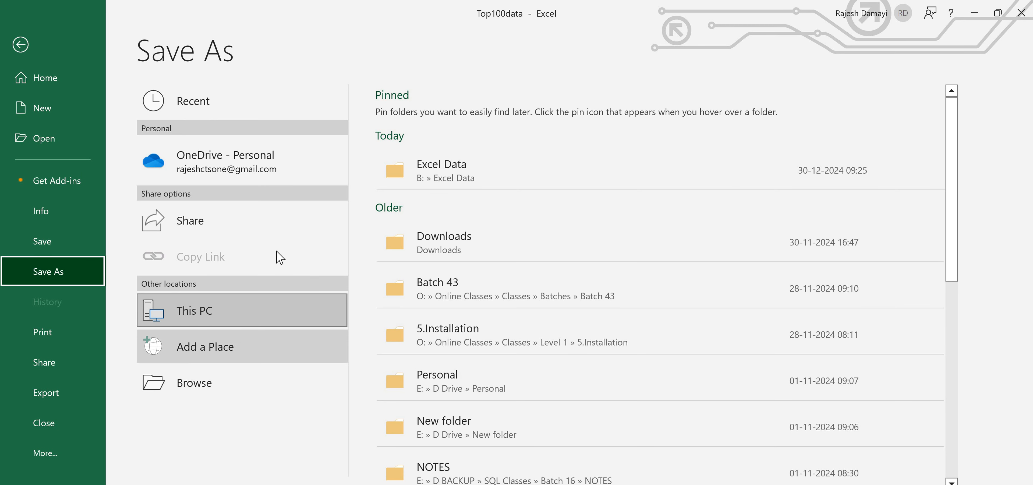
pyautogui.click(242, 381)
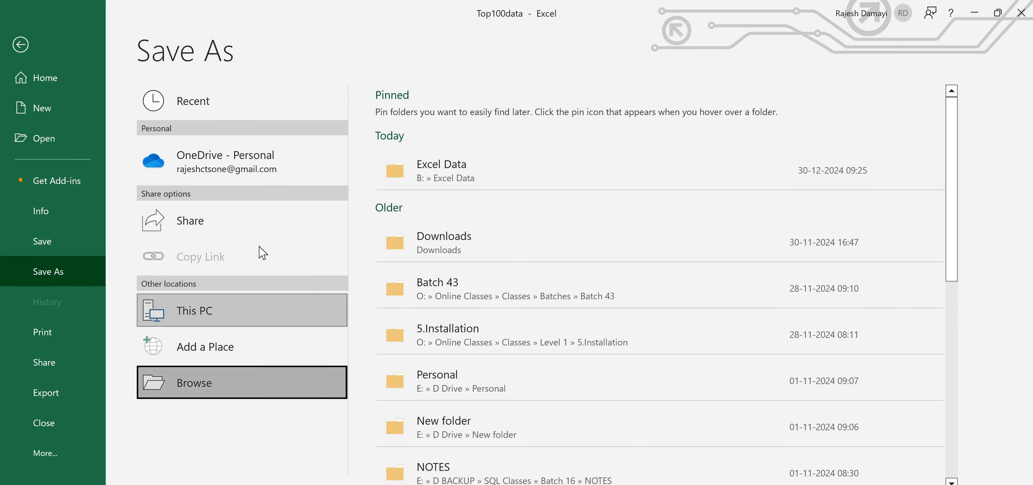
pyautogui.click(215, 252)
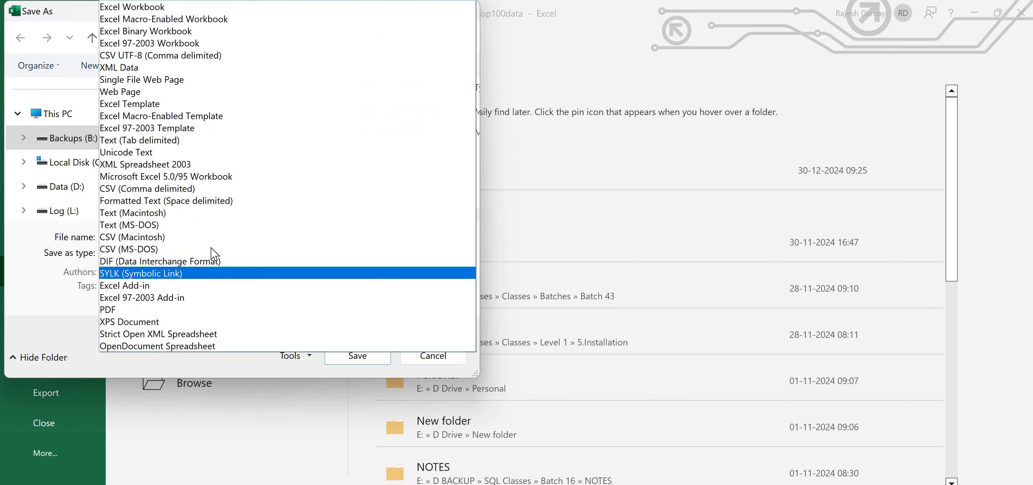
pyautogui.press('Up')
pyautogui.press('Up')
pyautogui.press('Up')
pyautogui.press('Up')
pyautogui.press('Up')
pyautogui.press('Up')
pyautogui.press('Up')
pyautogui.press('Up')
pyautogui.press('Up')
pyautogui.press('Up')
pyautogui.press('Up')
pyautogui.press('Up')
pyautogui.press('Up')
pyautogui.press('Up')
pyautogui.press('Up')
pyautogui.press('Up')
pyautogui.press('Up')
pyautogui.press('Up')
pyautogui.press('Up')
pyautogui.press('Return')
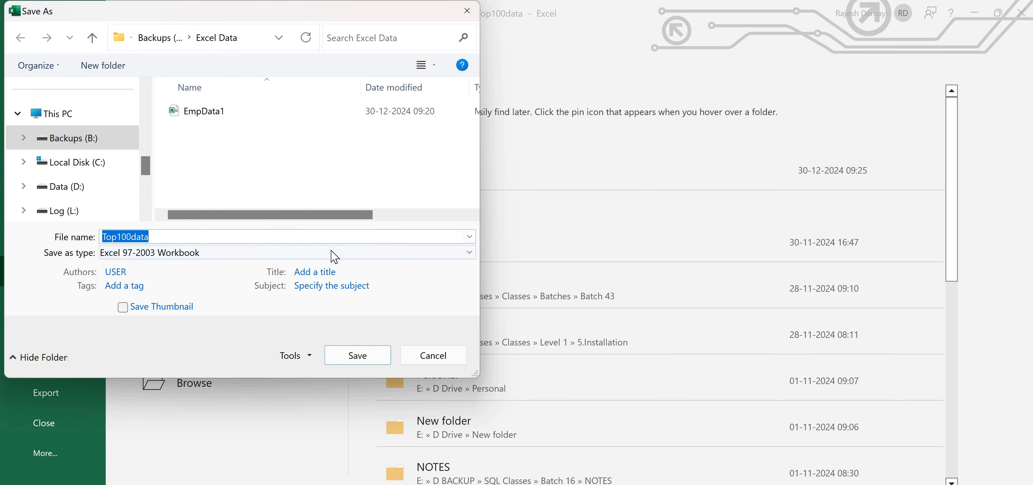
pyautogui.click(350, 361)
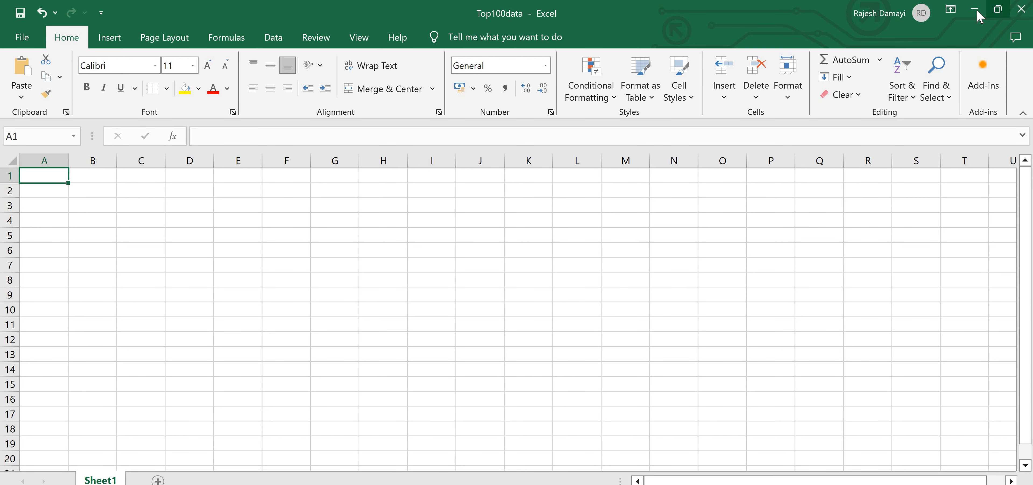
# Close the Top100data workbook and select its Excel 97-2003 copy in the Excel Data folder
pyautogui.click(1021, 9)
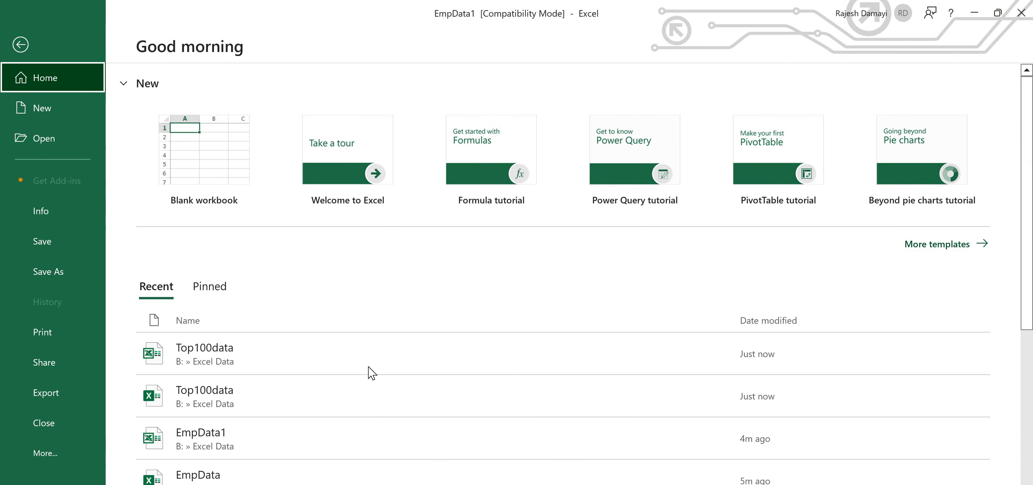
pyautogui.hotkey('alt', 'Tab')
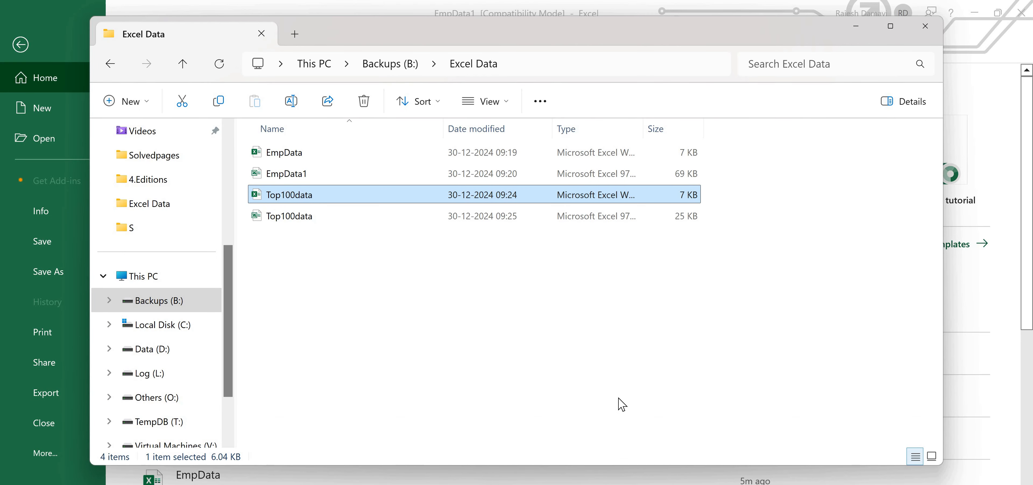
pyautogui.click(618, 398)
pyautogui.press('Down')
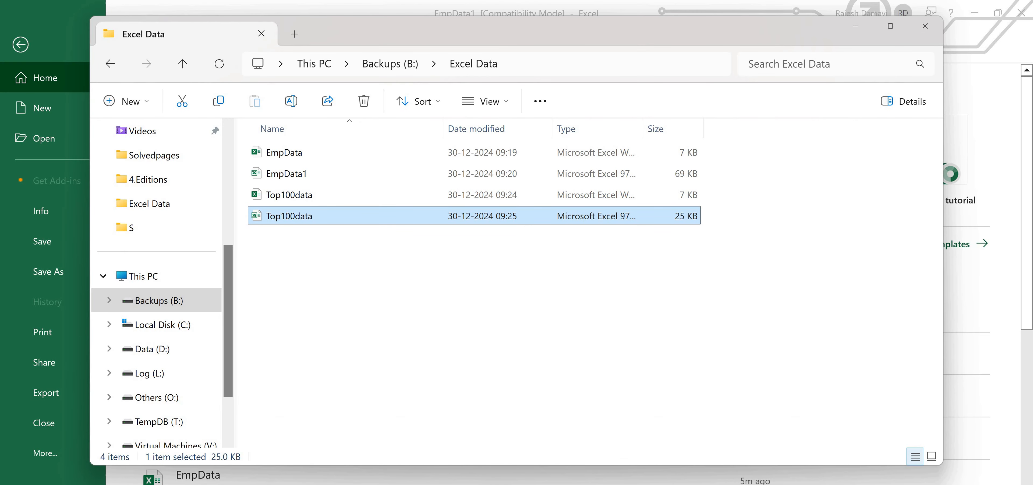
# Switch back to the SQL Server Import and Export Wizard and change the destination Excel file to Top100data.xls in the Excel Data folder
pyautogui.hotkey('alt', 'Tab')
pyautogui.hotkey('alt', 'Tab')
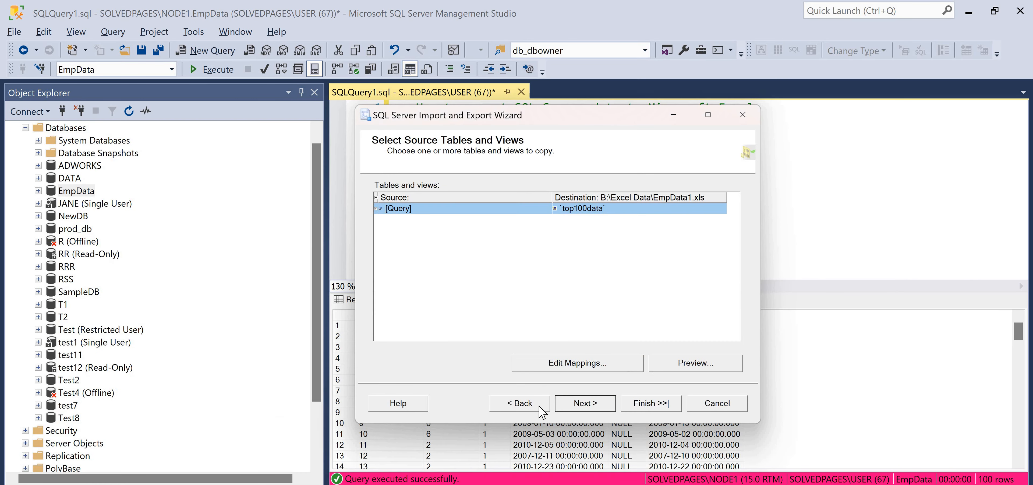
pyautogui.click(523, 403)
pyautogui.click(522, 403)
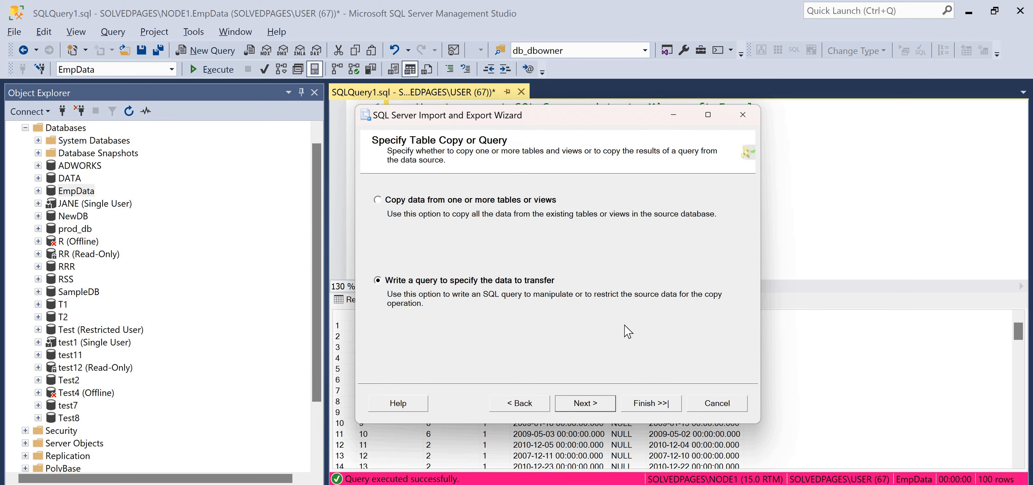
pyautogui.click(522, 403)
pyautogui.click(710, 253)
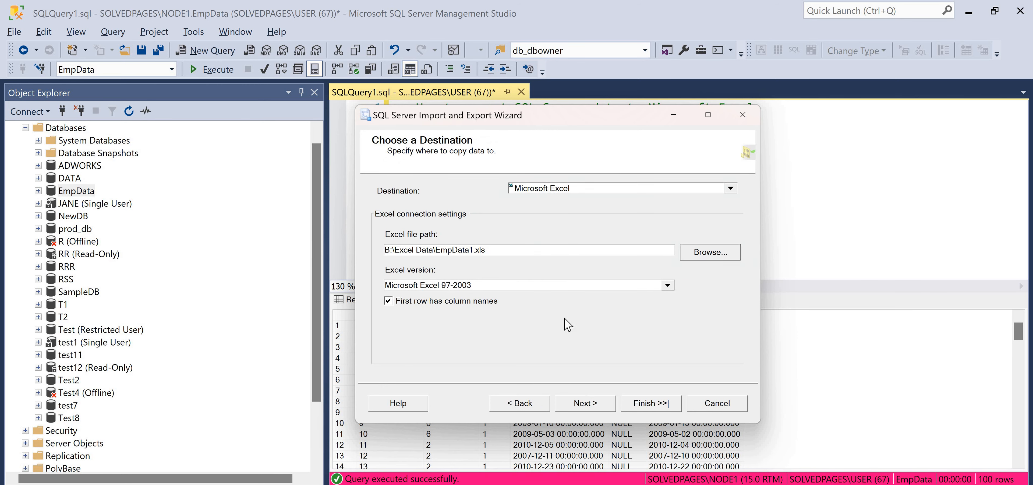
pyautogui.click(558, 259)
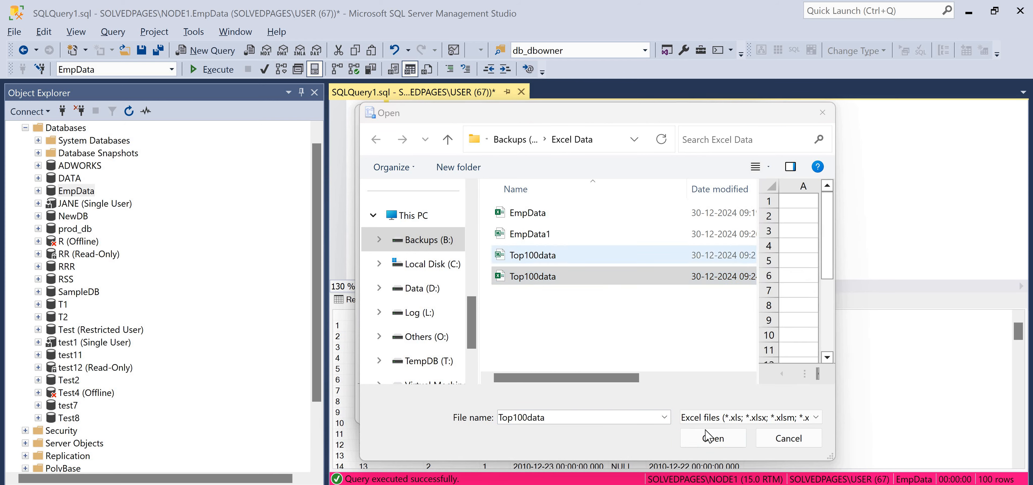
pyautogui.press('Return')
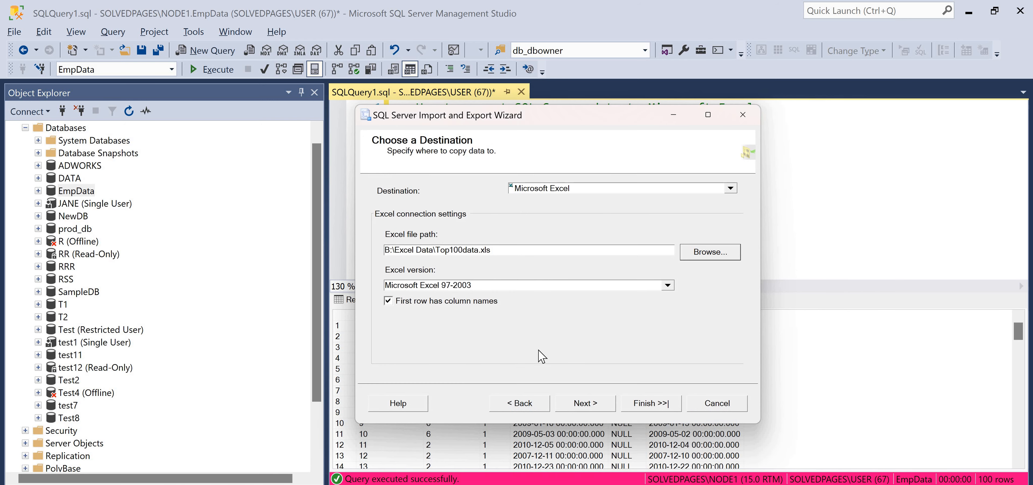
# Keep the option to write a query, parse the statement "select top 100 * from empdata", and continue to the source table selection
pyautogui.click(590, 404)
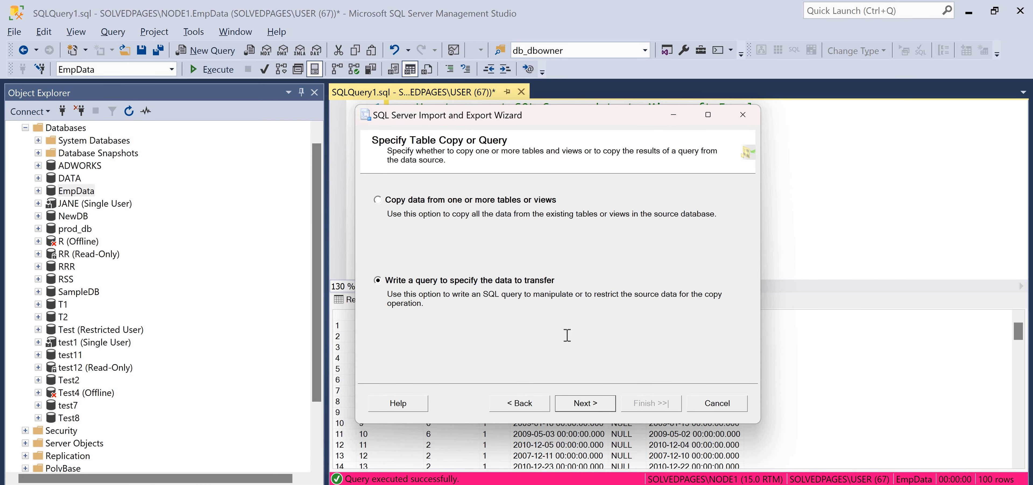
pyautogui.press('Return')
pyautogui.click(583, 362)
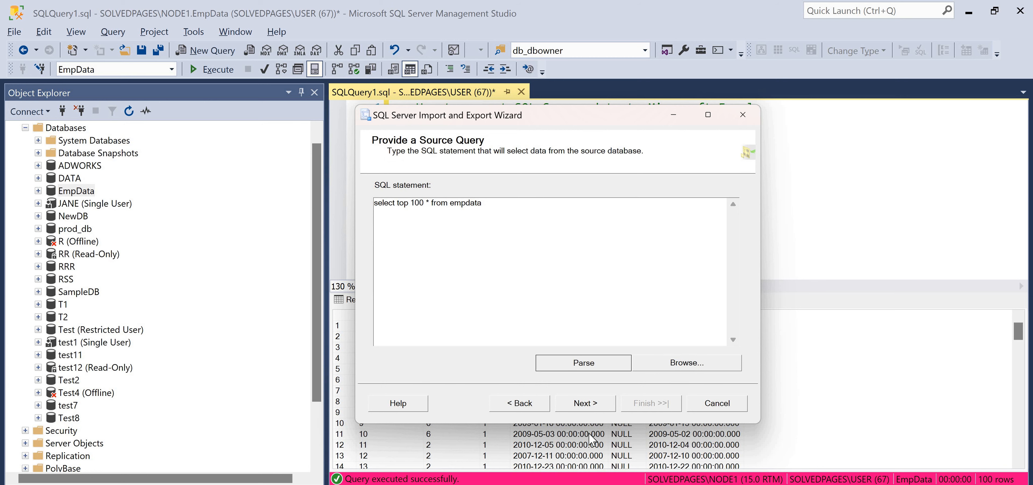
pyautogui.press('Return')
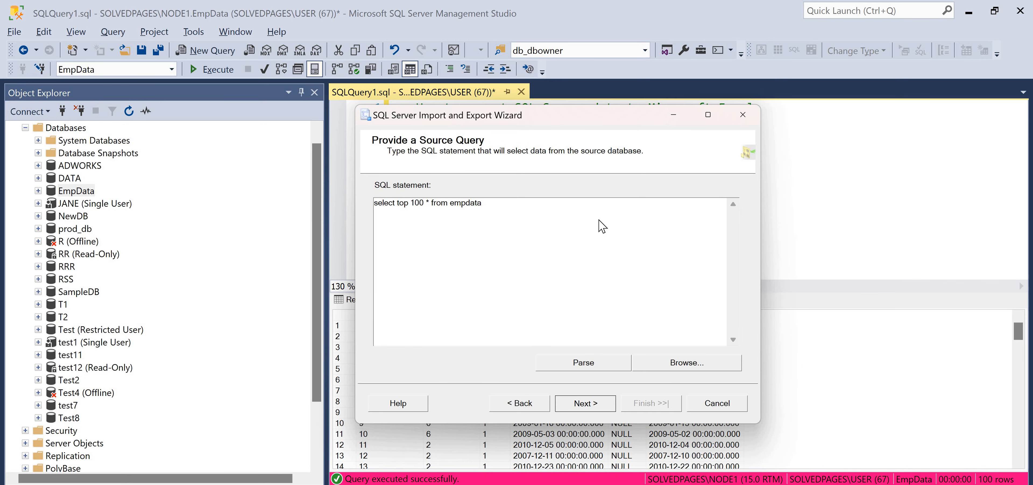
pyautogui.press('Return')
# Name the destination table for the query top100data
pyautogui.click(567, 210)
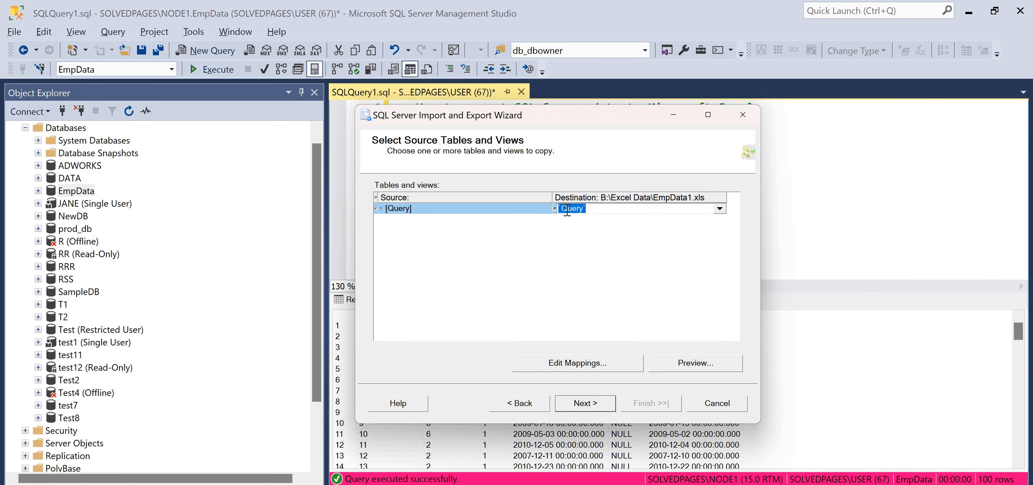
pyautogui.click(573, 212)
pyautogui.doubleClick(576, 212)
pyautogui.click(584, 211)
pyautogui.doubleClick(596, 205)
pyautogui.click(596, 205)
pyautogui.write('top100data')
# Run the export immediately without saving an SSIS package, and close the wizard
pyautogui.click(586, 400)
pyautogui.click(591, 403)
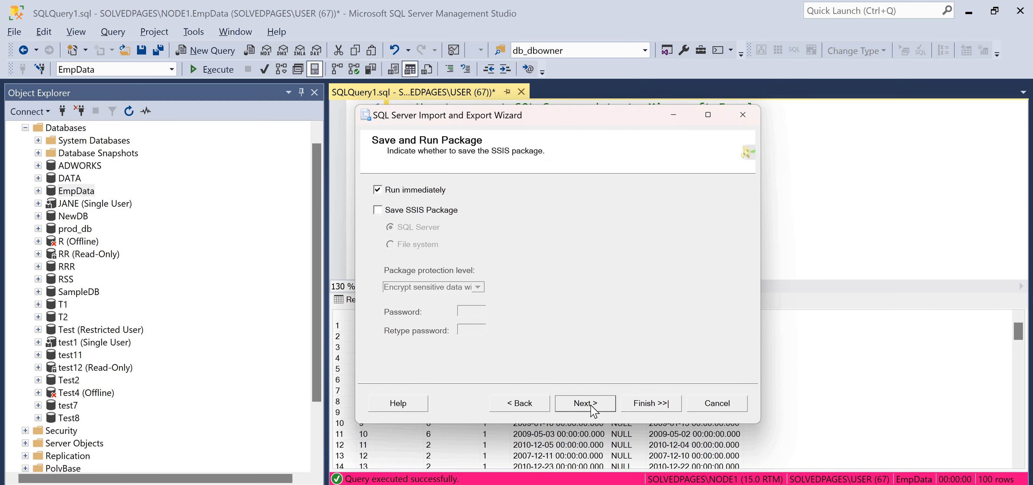
pyautogui.click(653, 407)
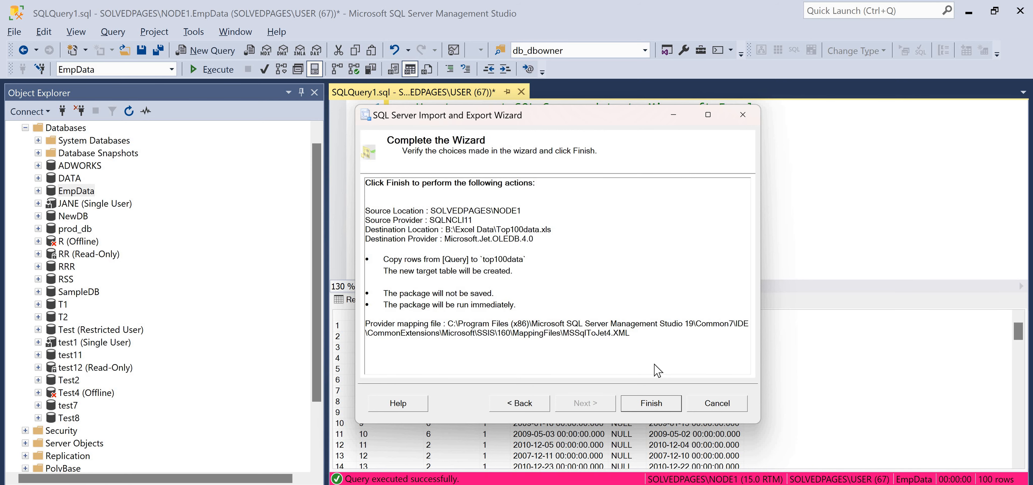
pyautogui.click(651, 403)
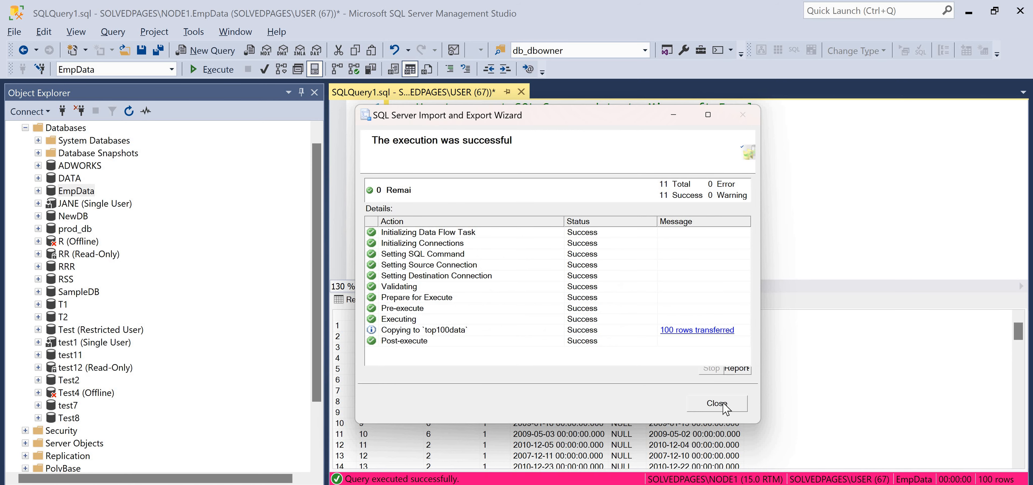
pyautogui.click(717, 403)
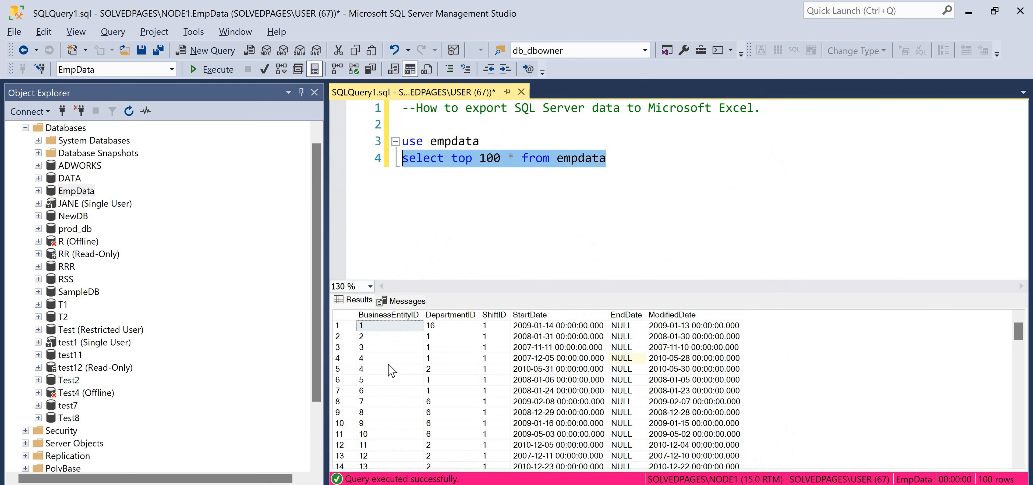
# Switch to File Explorer, open the Excel 97-2003 Top100data workbook, and show its top100data sheet
pyautogui.hotkey('alt', 'Tab')
pyautogui.doubleClick(304, 218)
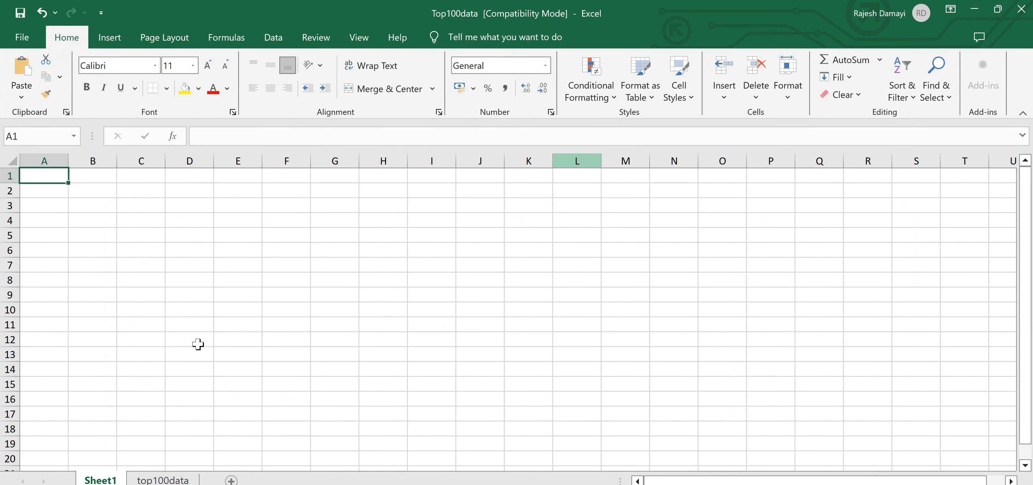
pyautogui.click(163, 481)
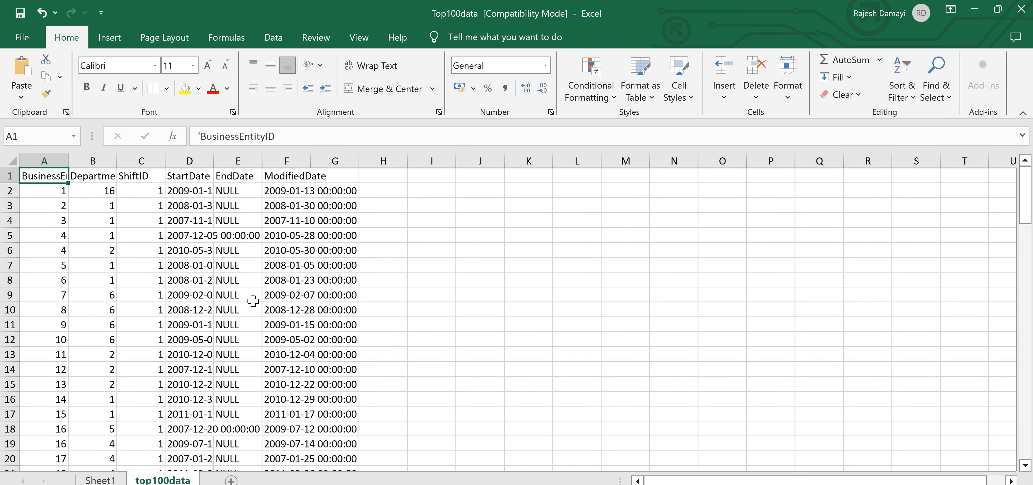
# Examine the exported rows down to the end of the data, marking row 101 to check the row count
pyautogui.scroll(-7, 253, 301)
pyautogui.scroll(-20, 137, 333)
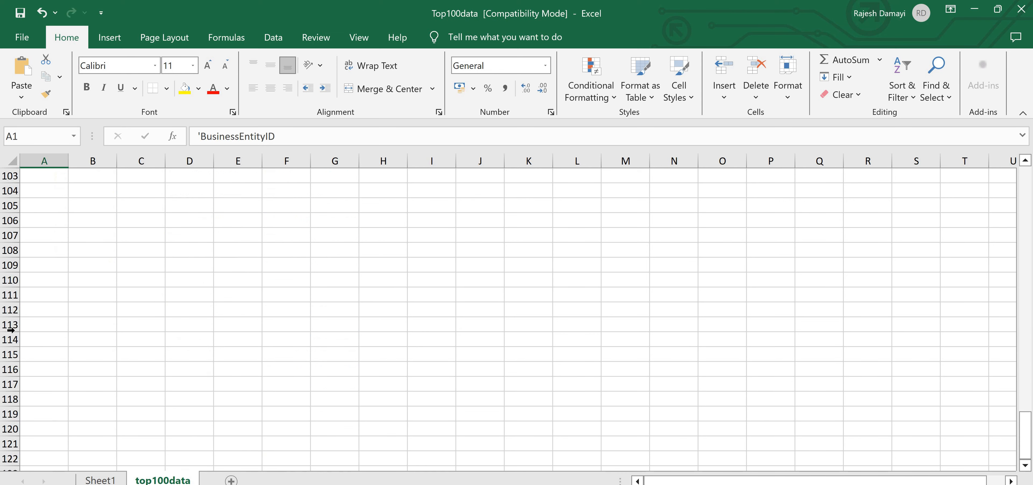
pyautogui.scroll(2, 40, 319)
pyautogui.scroll(2, 42, 316)
pyautogui.click(56, 323)
pyautogui.hotkey('shift', 'space')
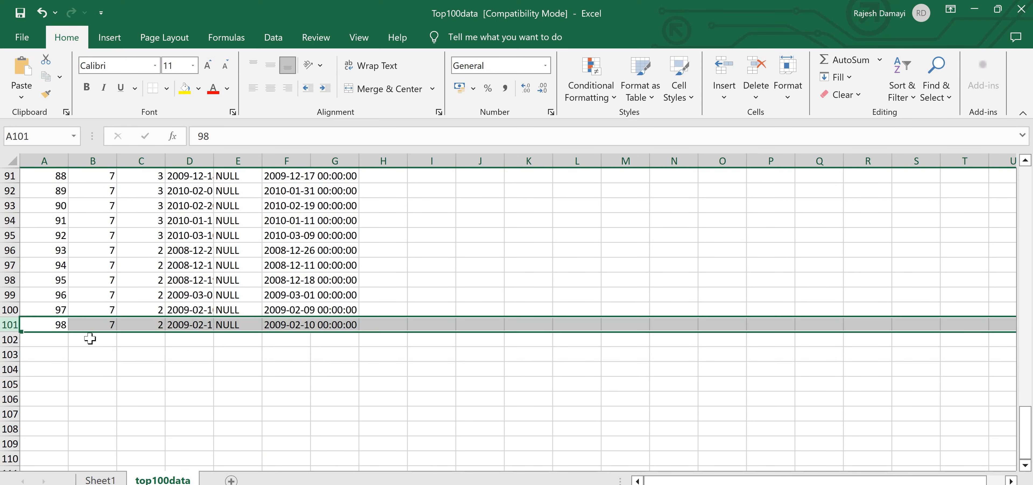
pyautogui.scroll(1, 100, 339)
pyautogui.scroll(9, 201, 340)
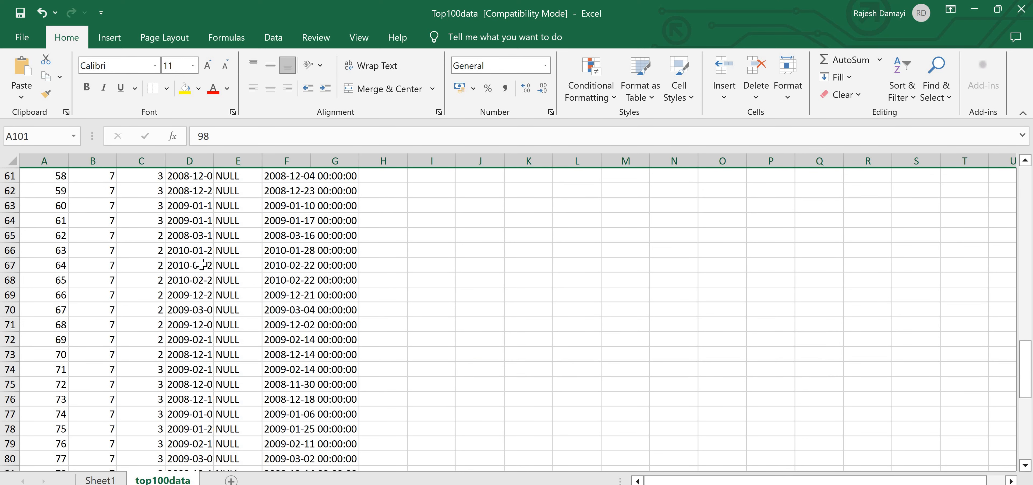
pyautogui.scroll(6, 206, 263)
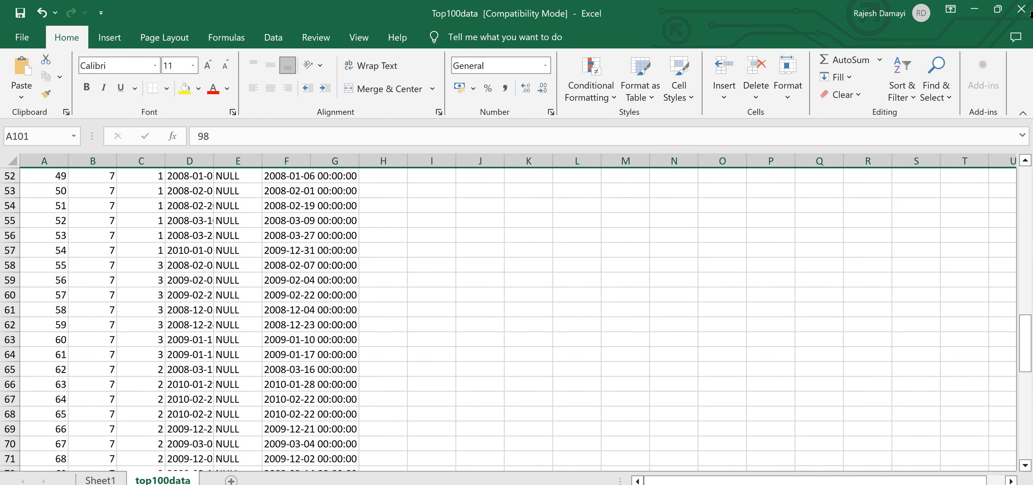
# Close the Top100data workbook, cancel the save prompt for EmpData1, and return to SQL Server Management Studio
pyautogui.click(1018, 11)
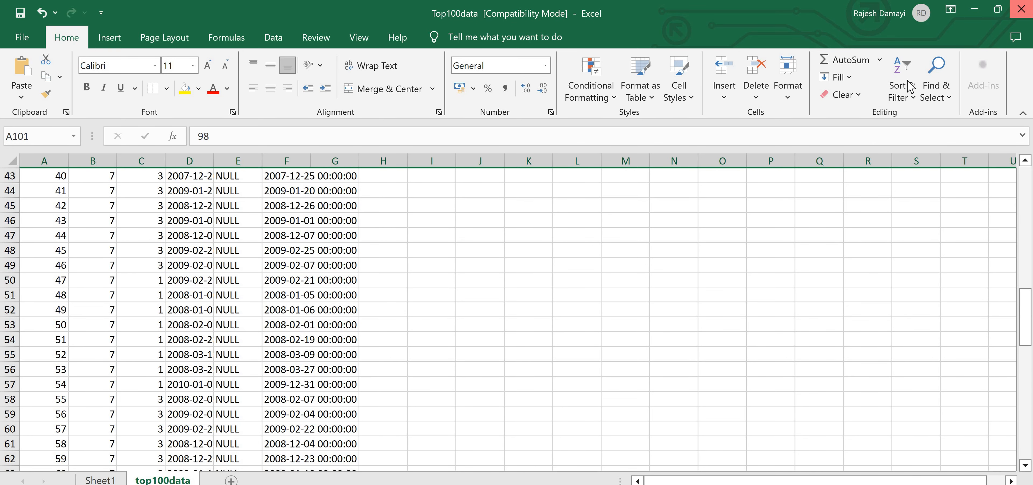
pyautogui.click(1020, 12)
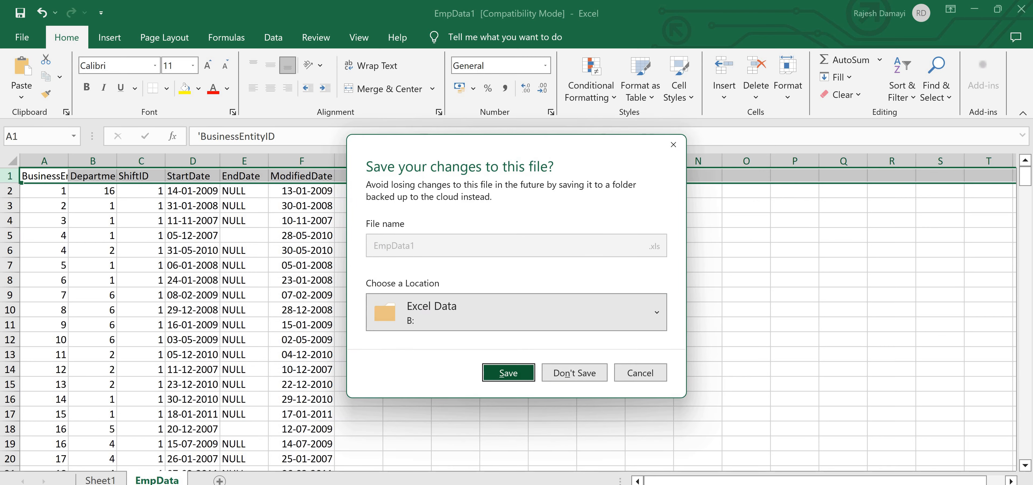
pyautogui.click(638, 372)
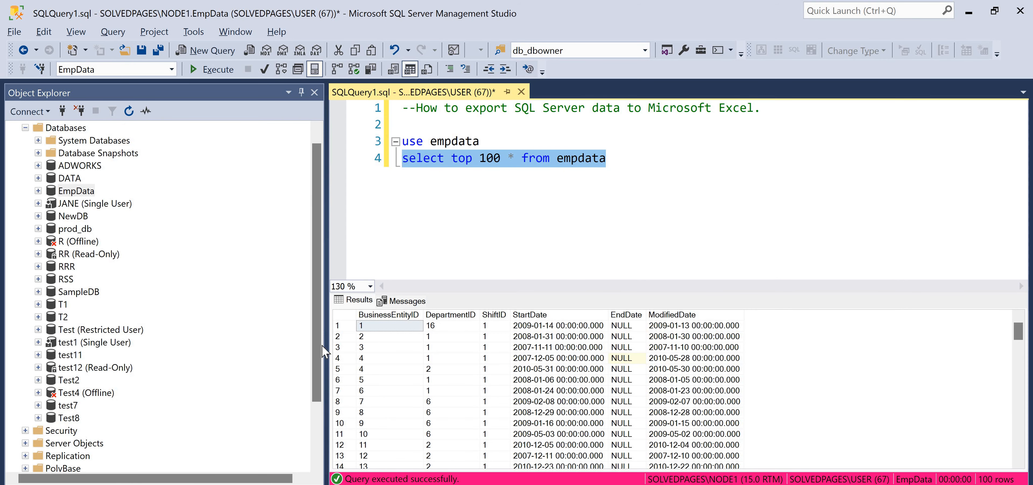
pyautogui.click(526, 157)
pyautogui.scroll(2, 526, 157)
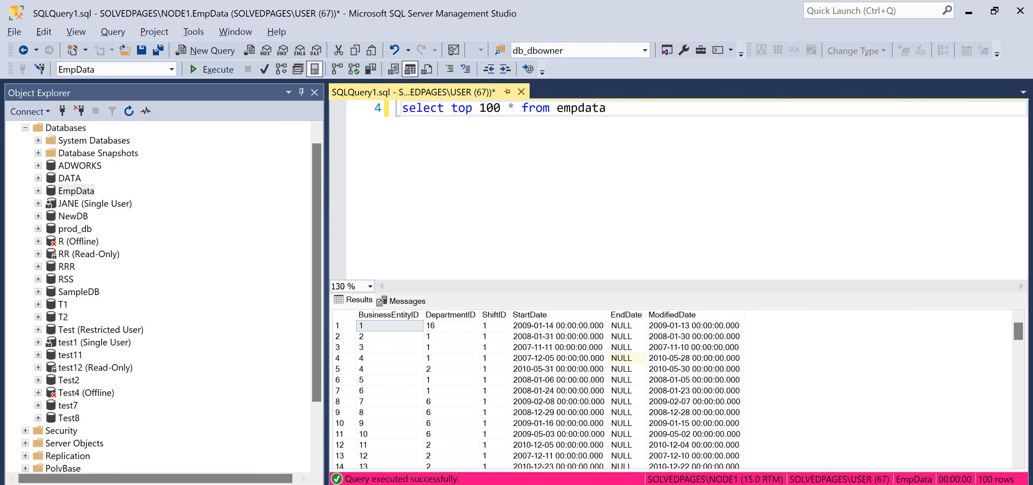